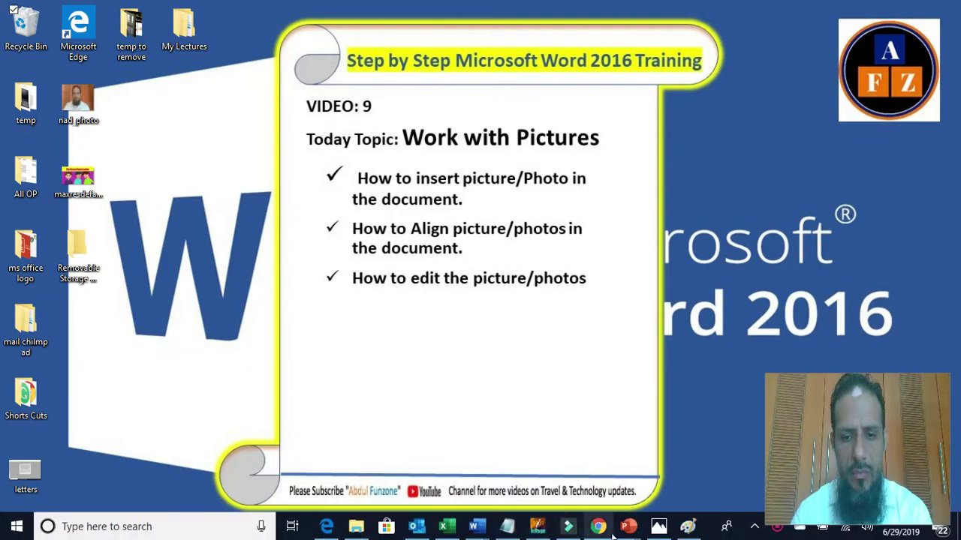
Insert the maxresdefault cartoon picture into blank Document7 at 6.5 by 3.66 inches.
mouse_move(473, 526)
click(591, 459)
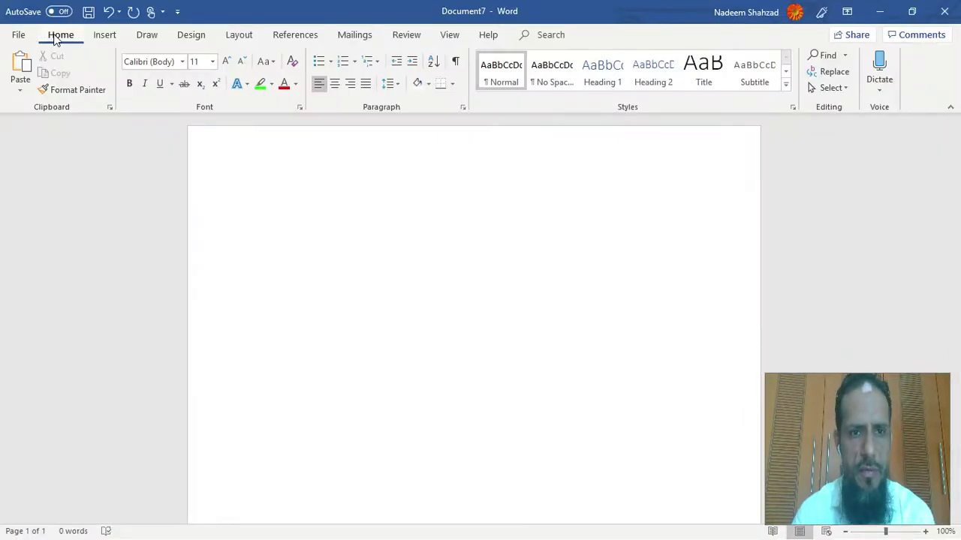
click(112, 40)
click(153, 56)
click(165, 266)
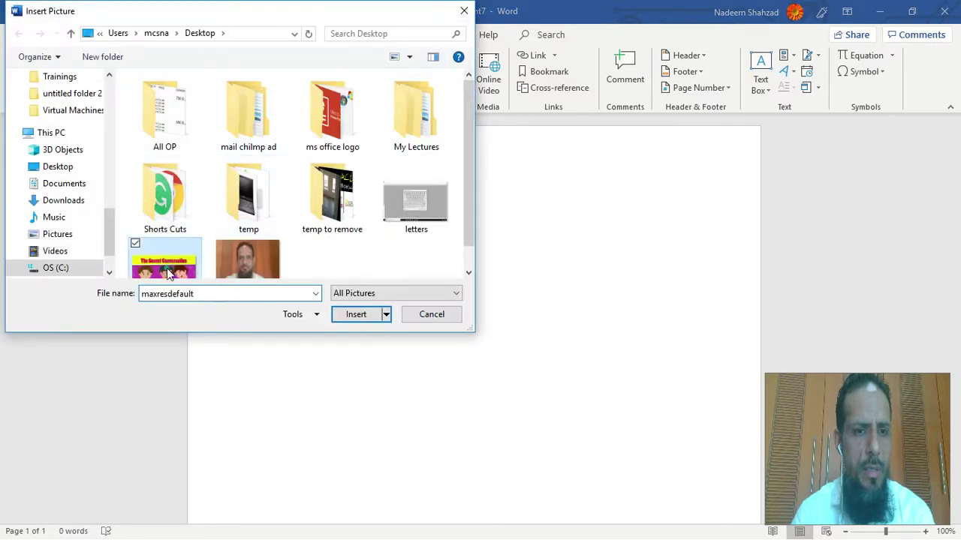
click(374, 315)
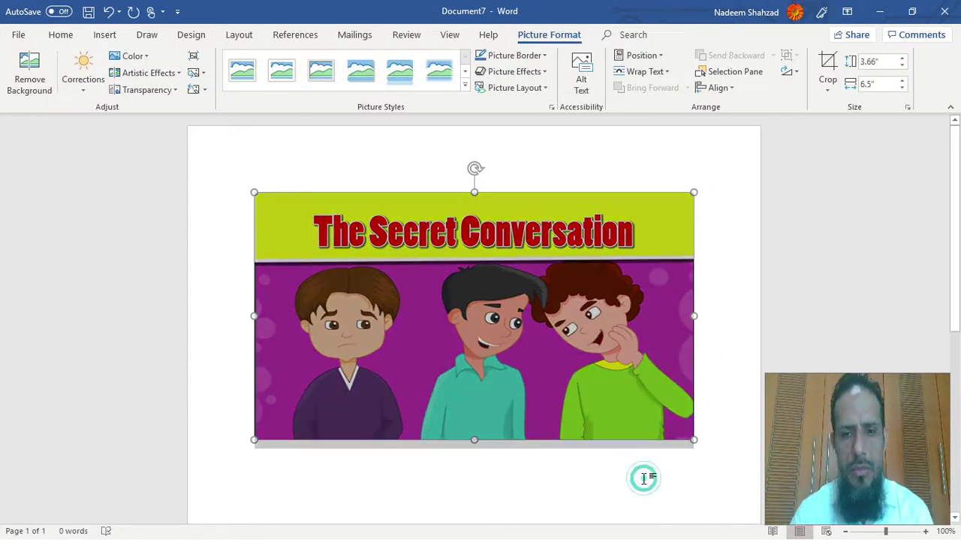
click(725, 390)
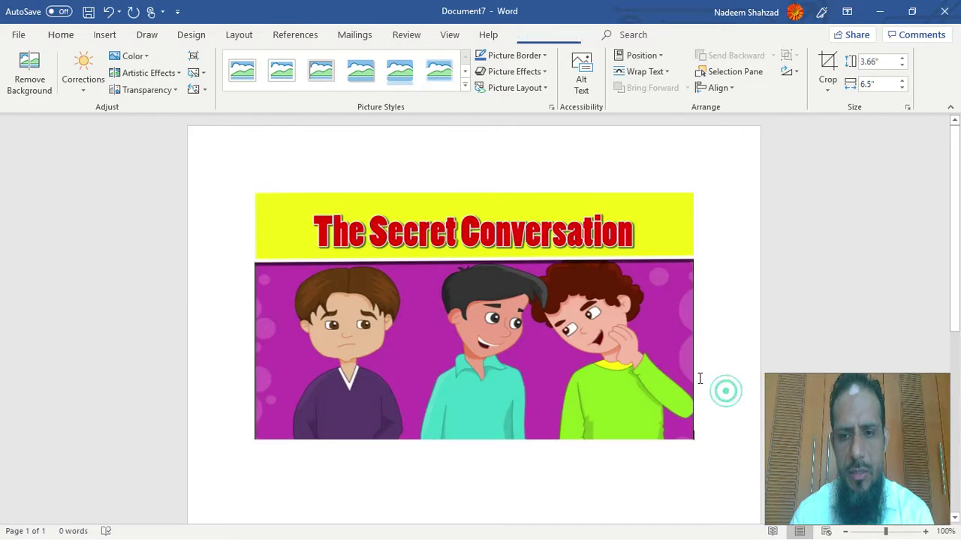
click(615, 349)
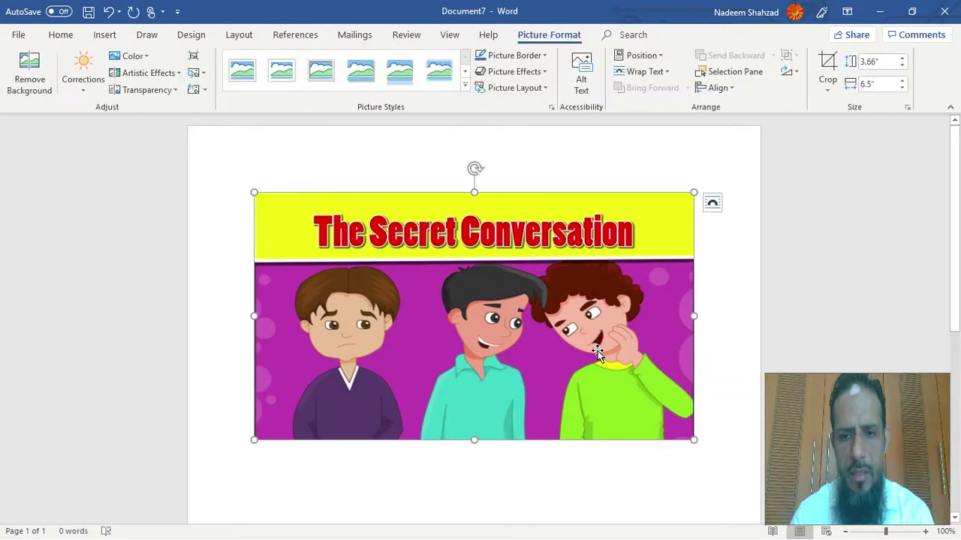
click(465, 87)
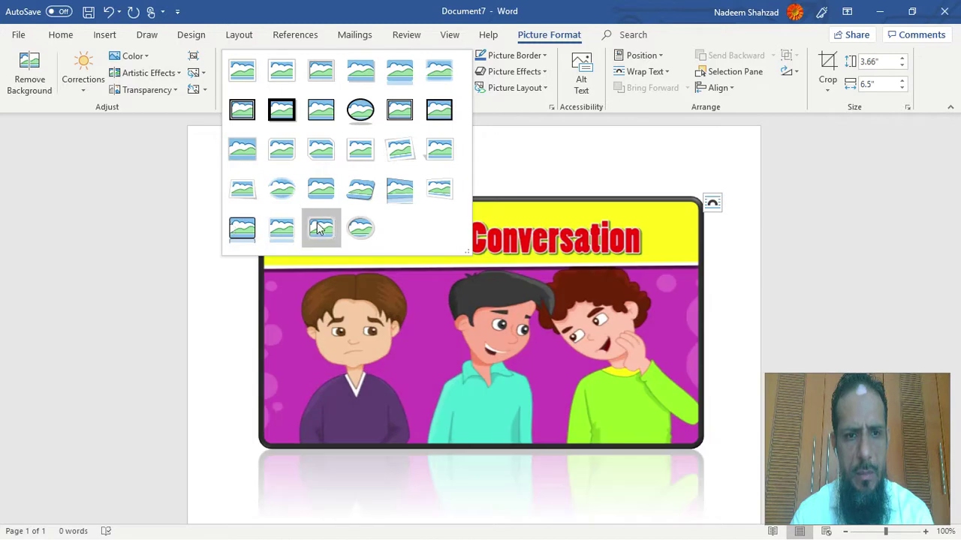
click(439, 190)
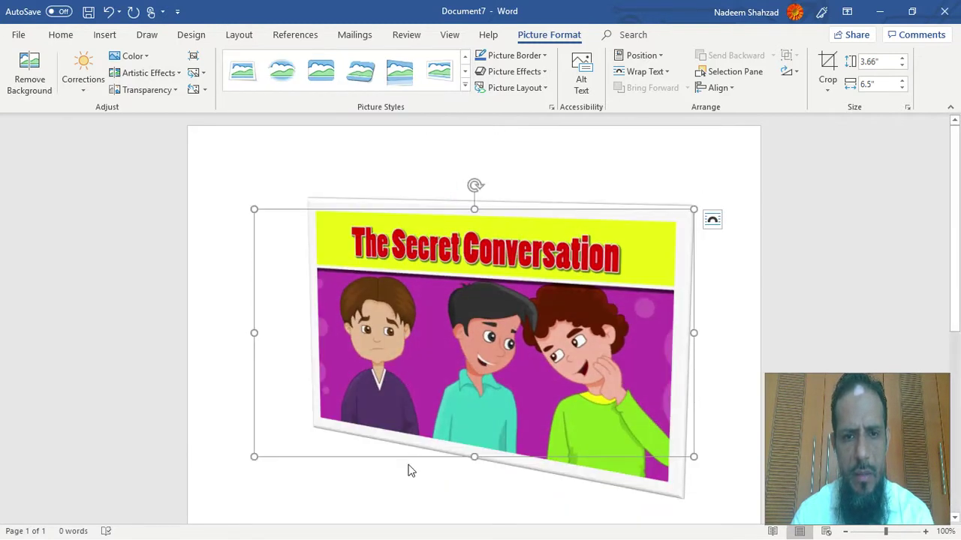
click(740, 177)
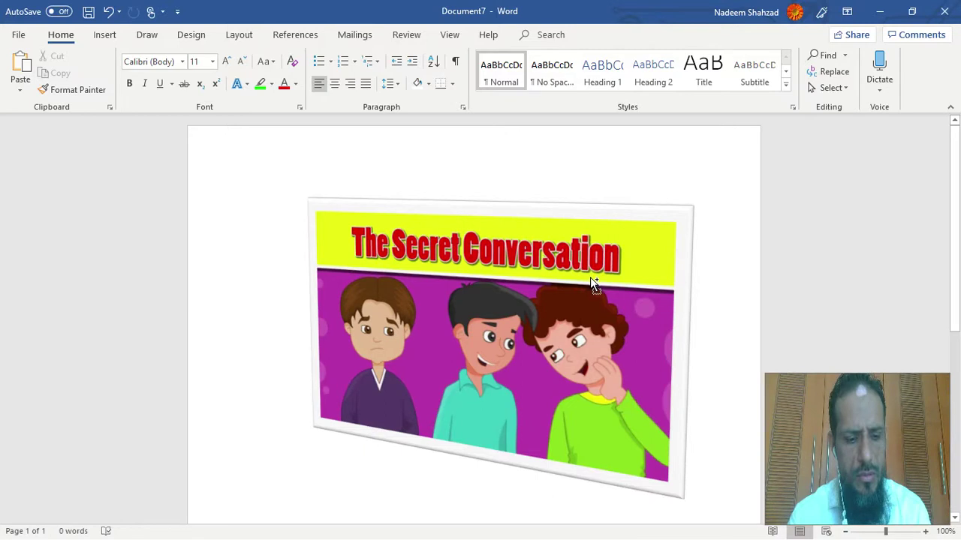
key(ctrl+z)
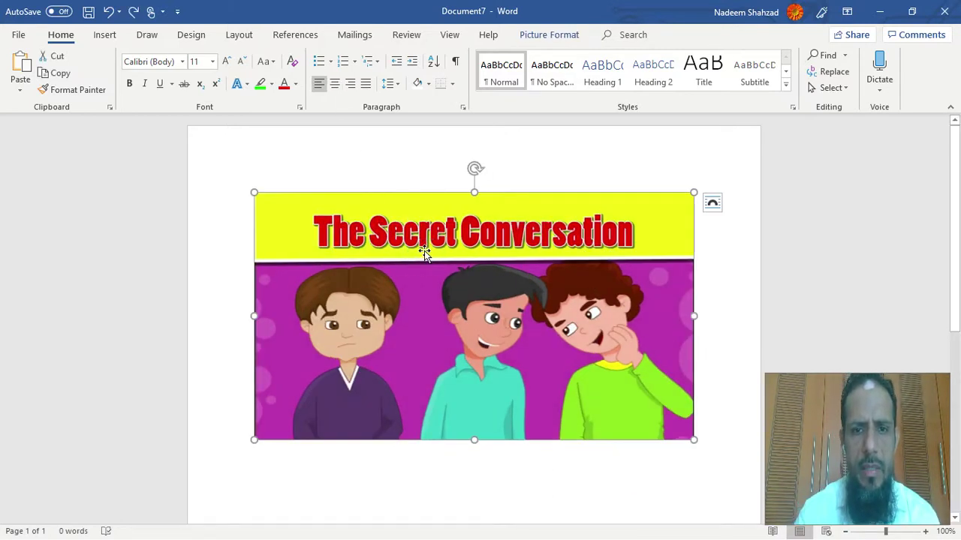
double_click(424, 251)
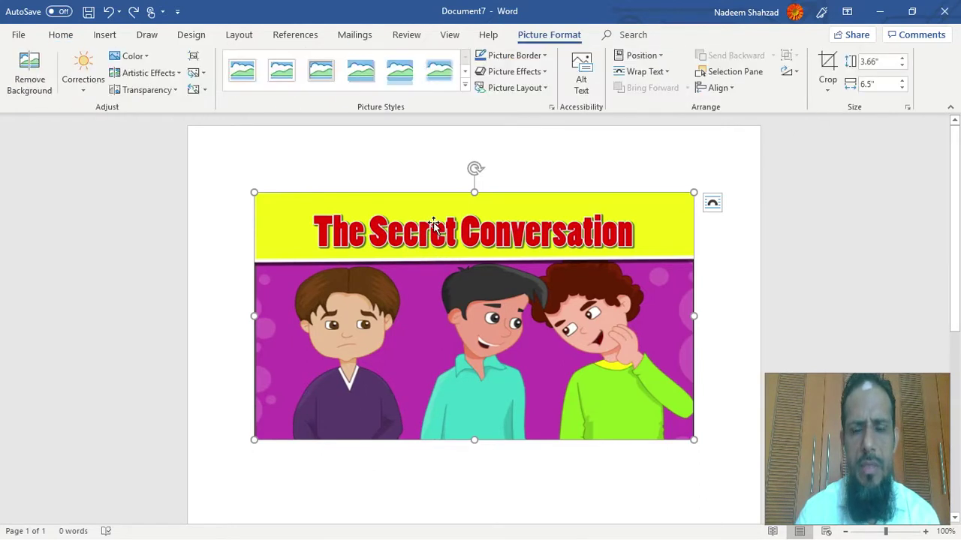
click(466, 72)
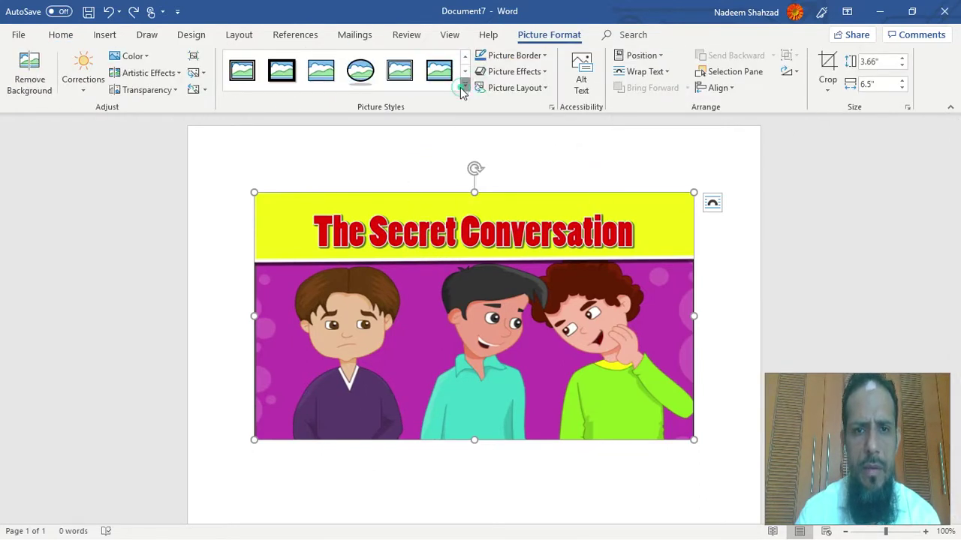
click(465, 87)
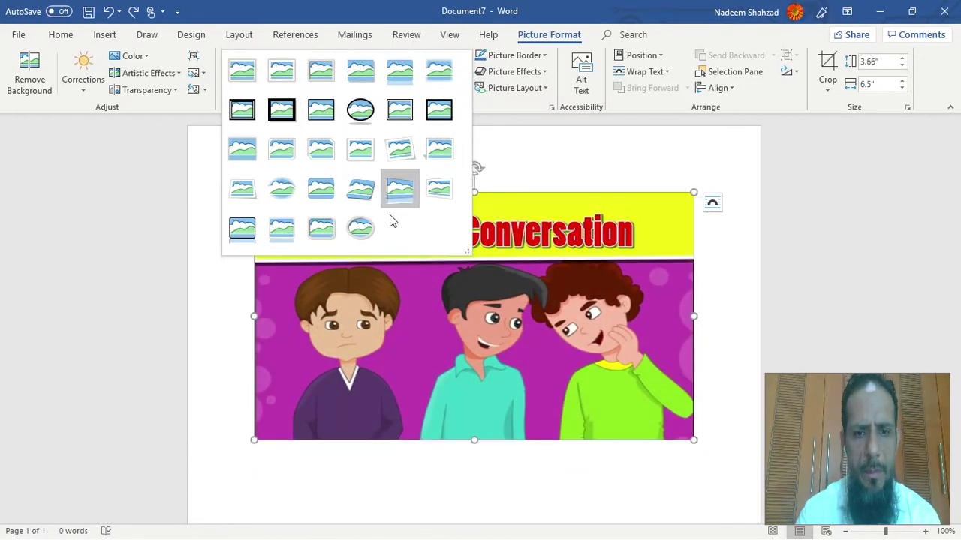
click(646, 485)
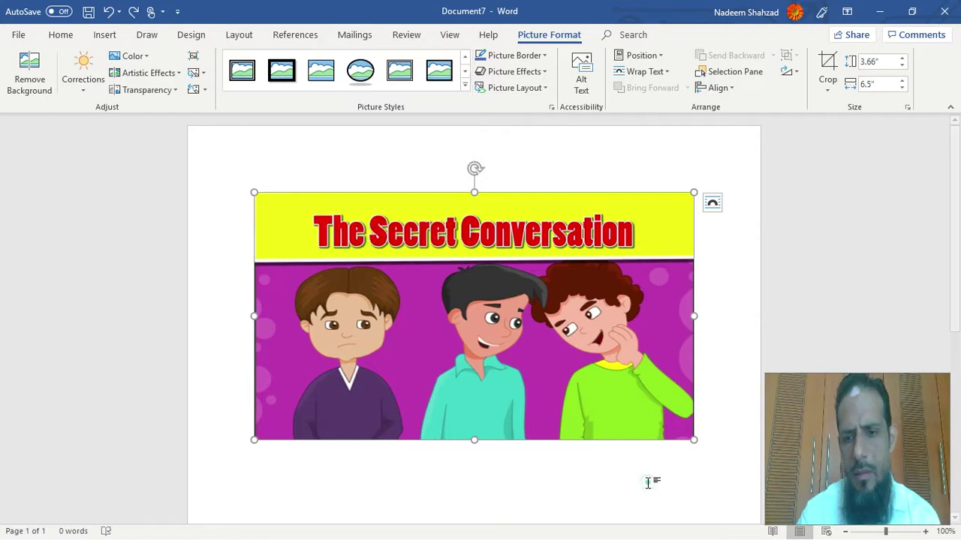
click(735, 261)
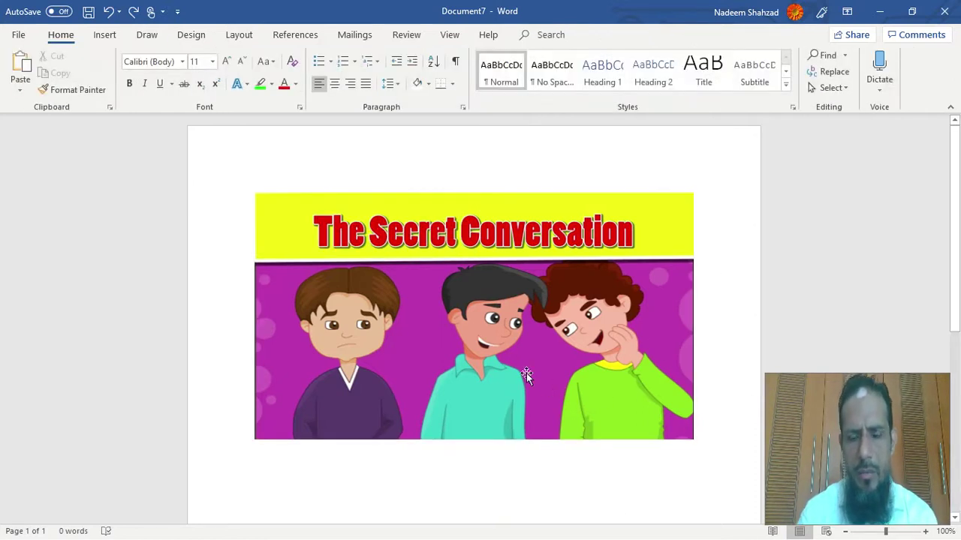
click(507, 350)
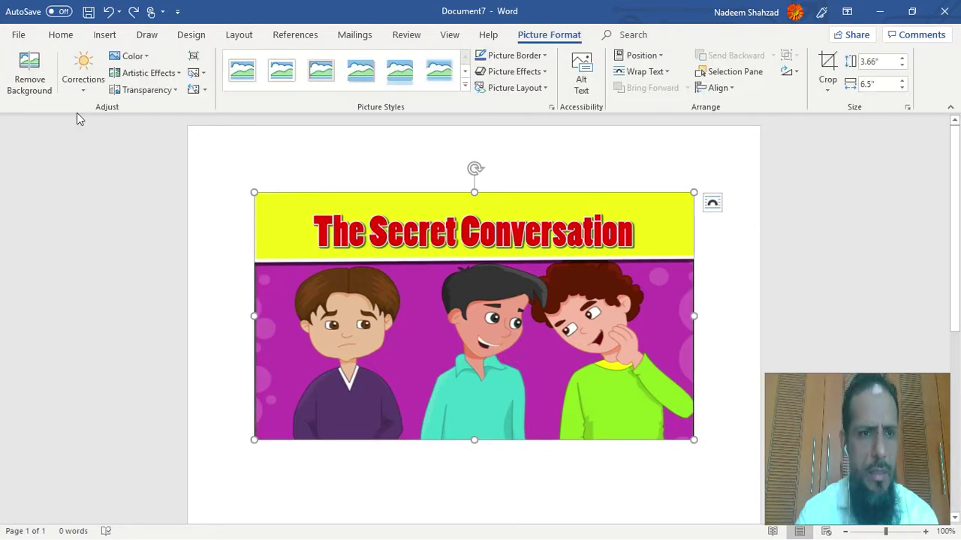
Remove the cartoon's background and keep the result, leaving only the two boys.
click(29, 73)
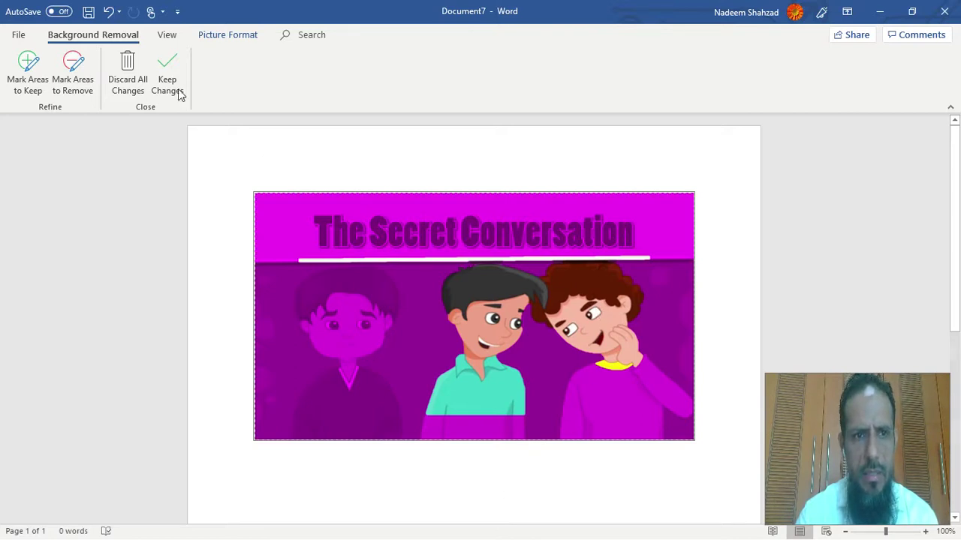
click(167, 68)
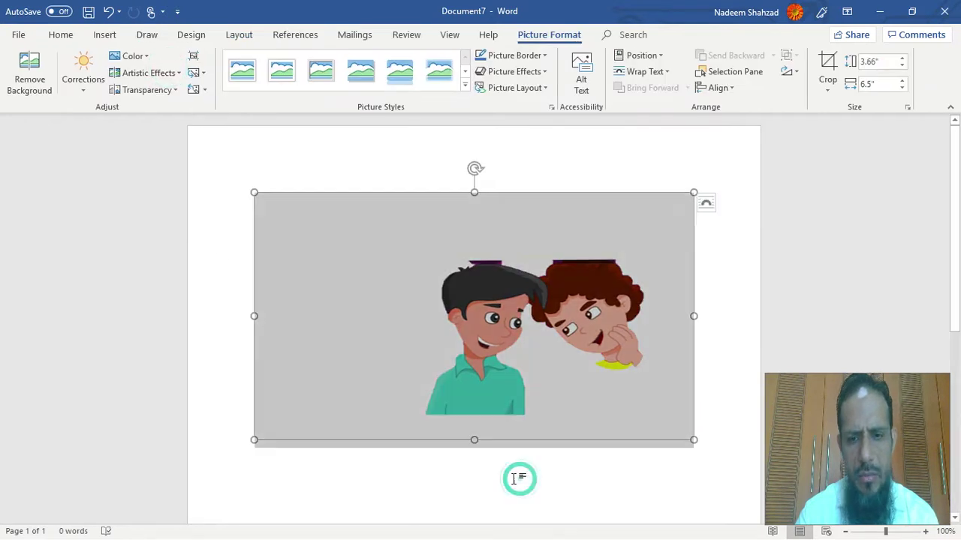
Crop the top, left, bottom and right edges tightly around the two boys.
click(730, 469)
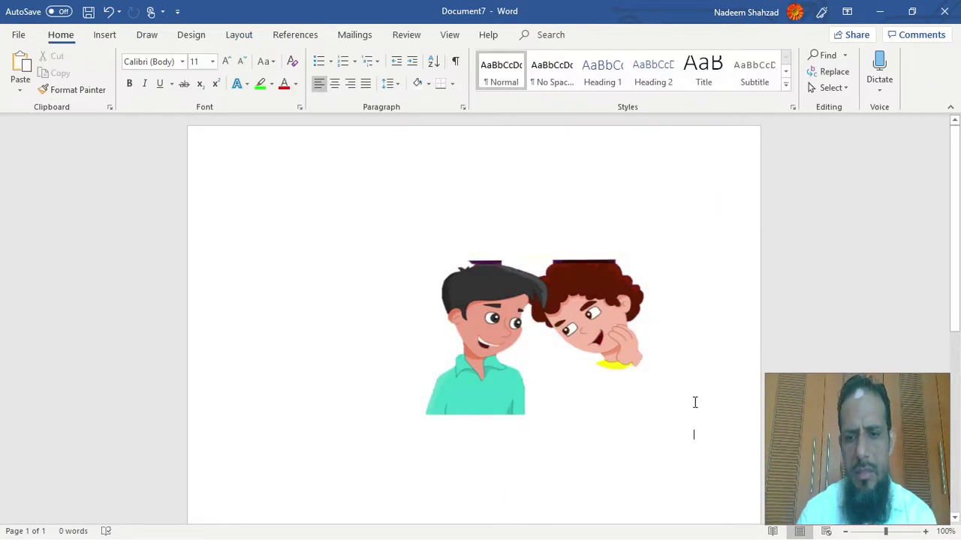
click(586, 361)
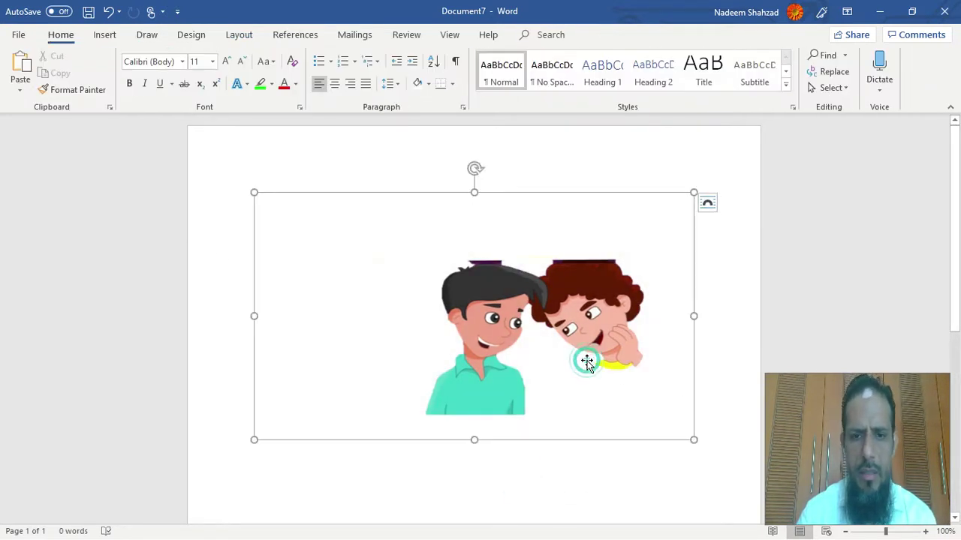
click(363, 304)
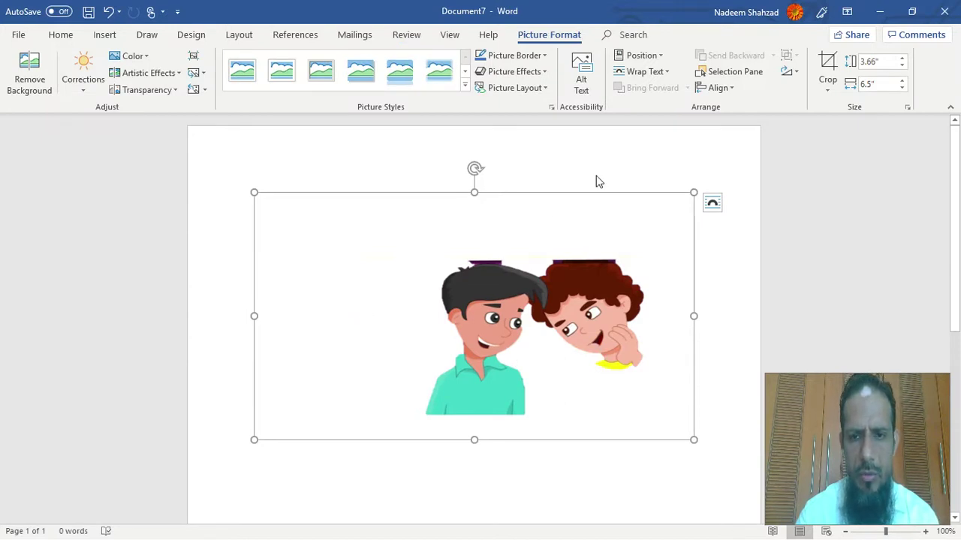
click(828, 66)
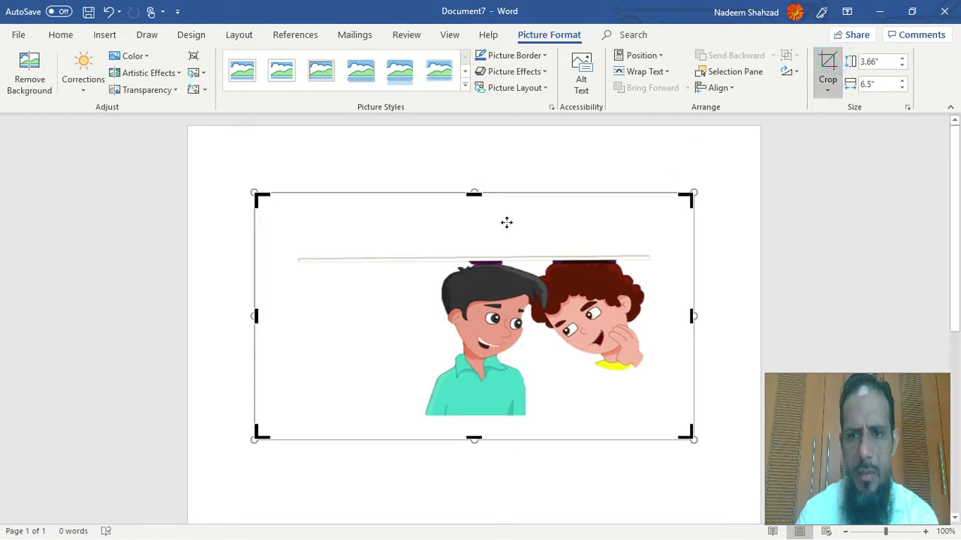
drag(474, 194, 486, 260)
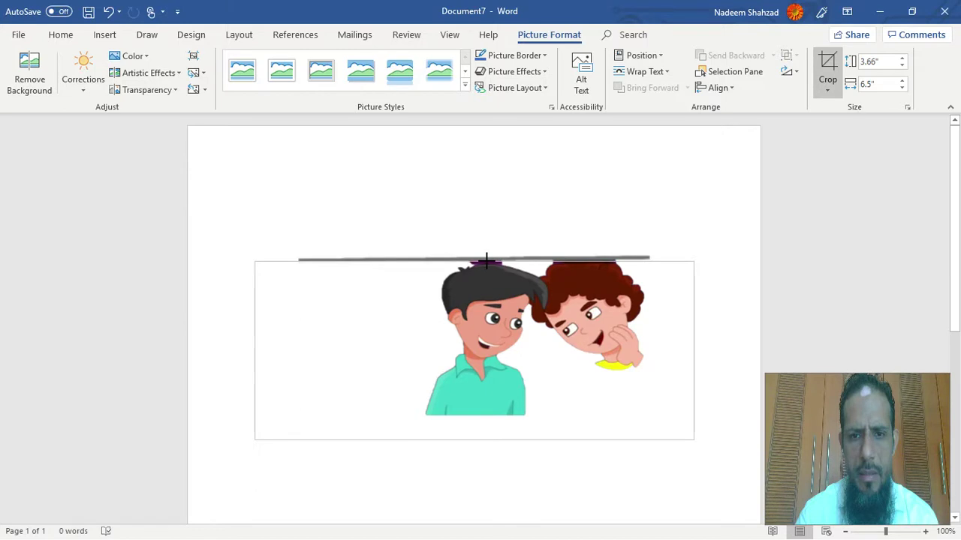
drag(486, 259, 487, 260)
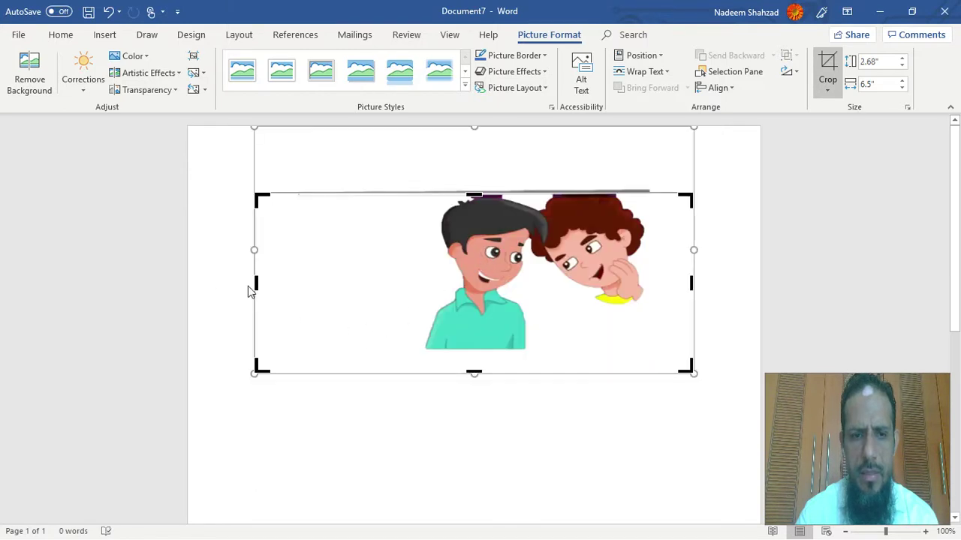
drag(253, 283, 422, 283)
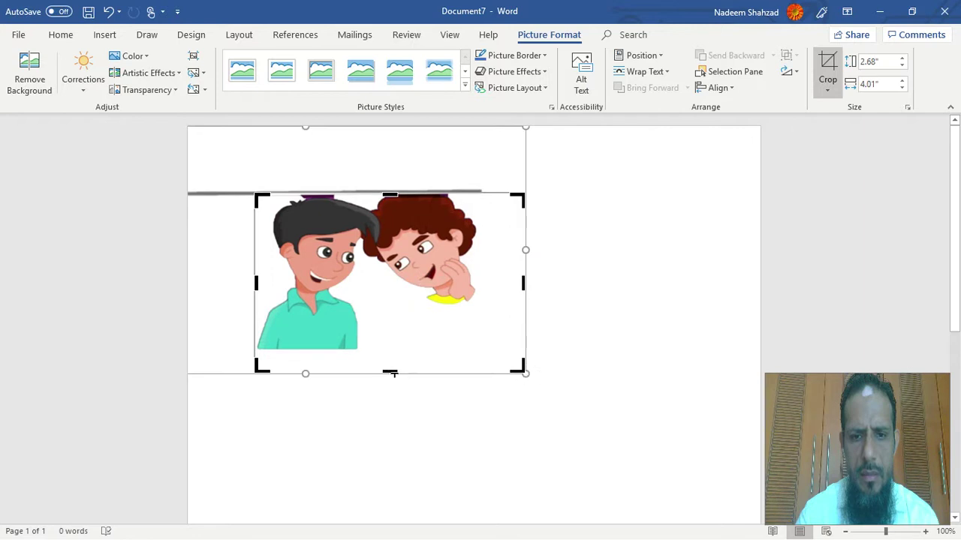
drag(391, 371, 392, 350)
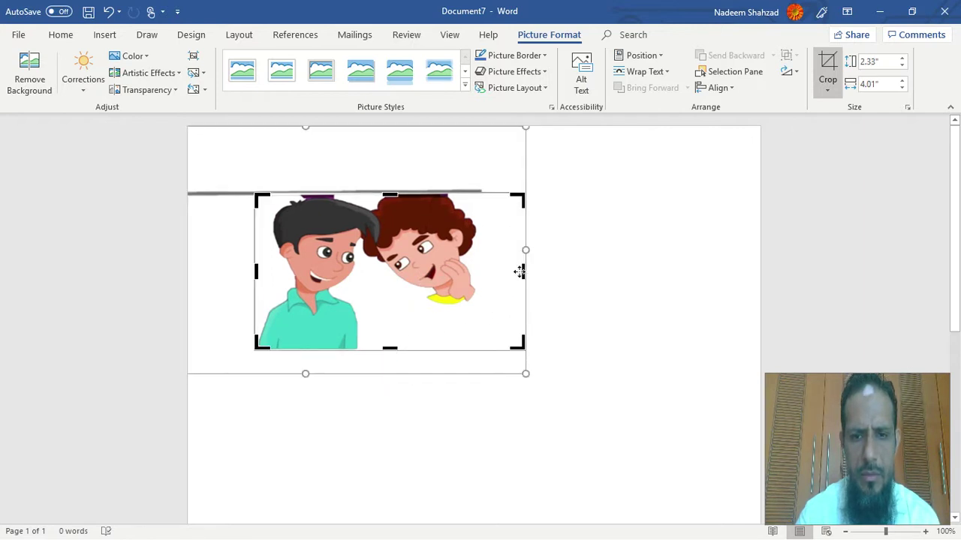
drag(524, 272, 484, 271)
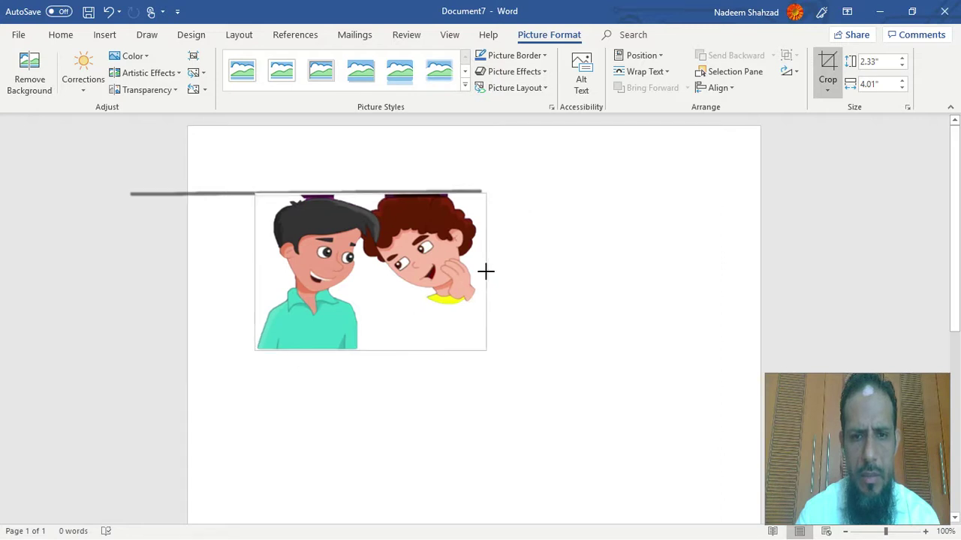
Finish cropping and drag the 2.33 by 3.4 inch picture to the page's middle.
click(648, 311)
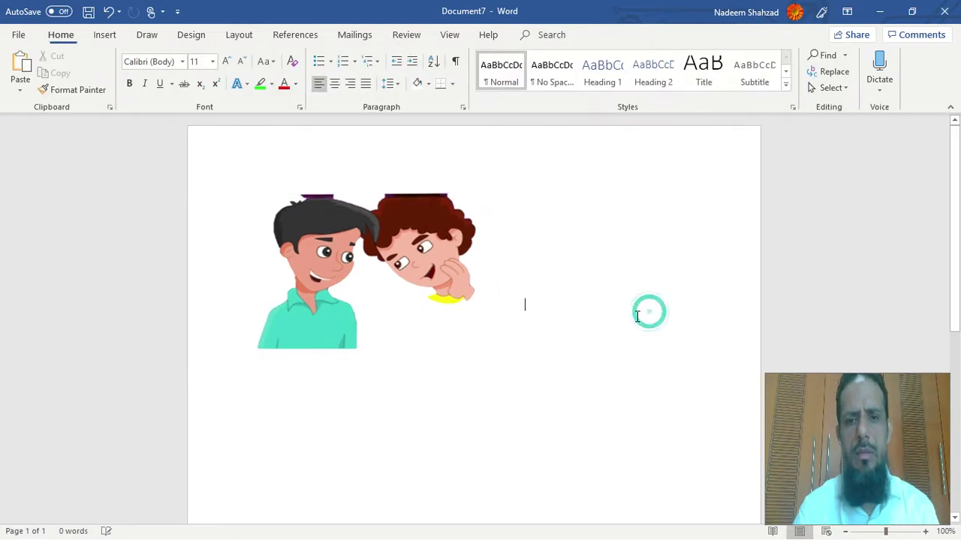
drag(354, 279, 552, 346)
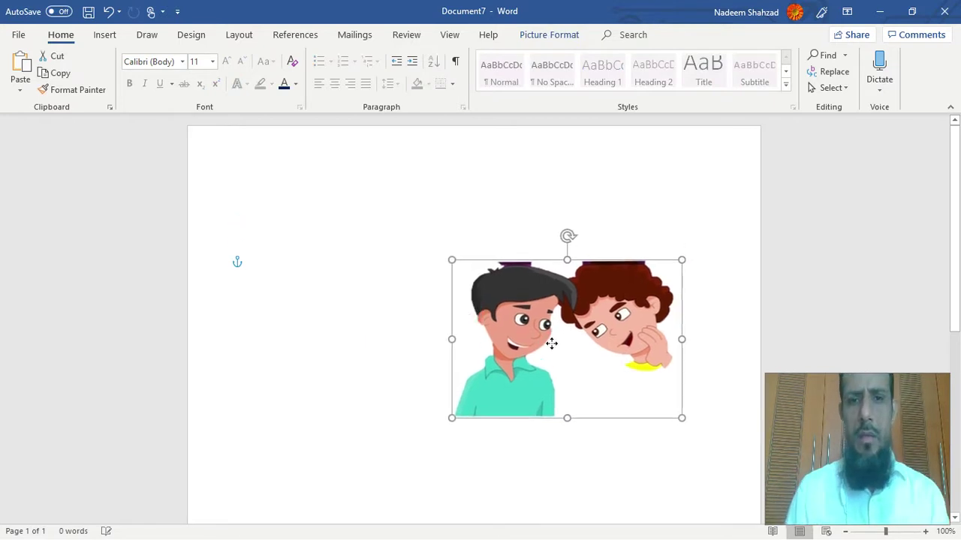
drag(552, 347, 451, 300)
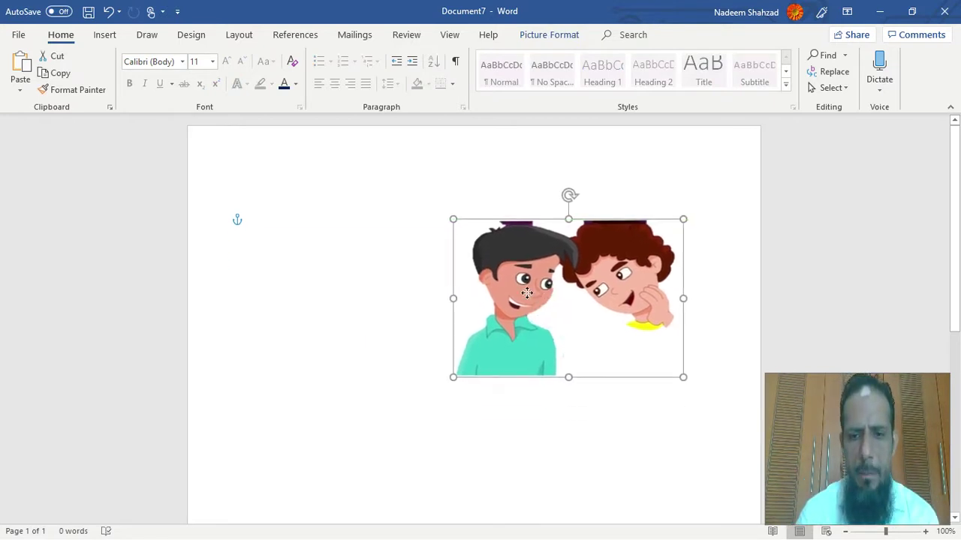
click(558, 455)
drag(503, 358, 514, 372)
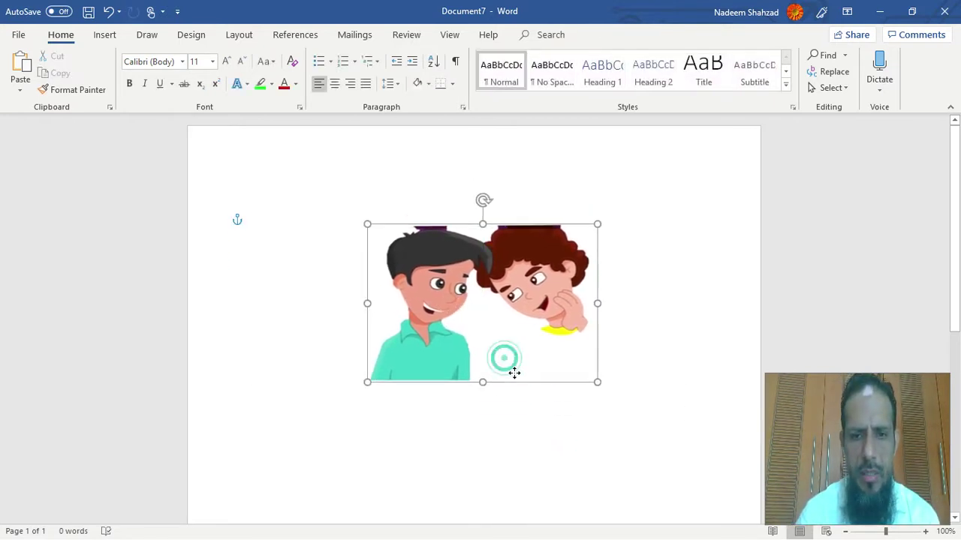
double_click(465, 328)
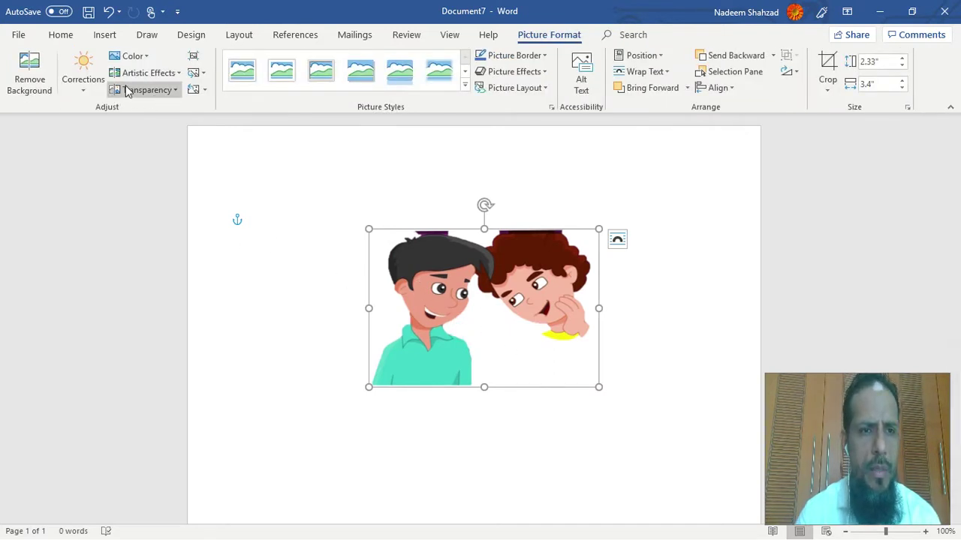
Make the picture greyscale with Color Saturation 0%.
click(142, 58)
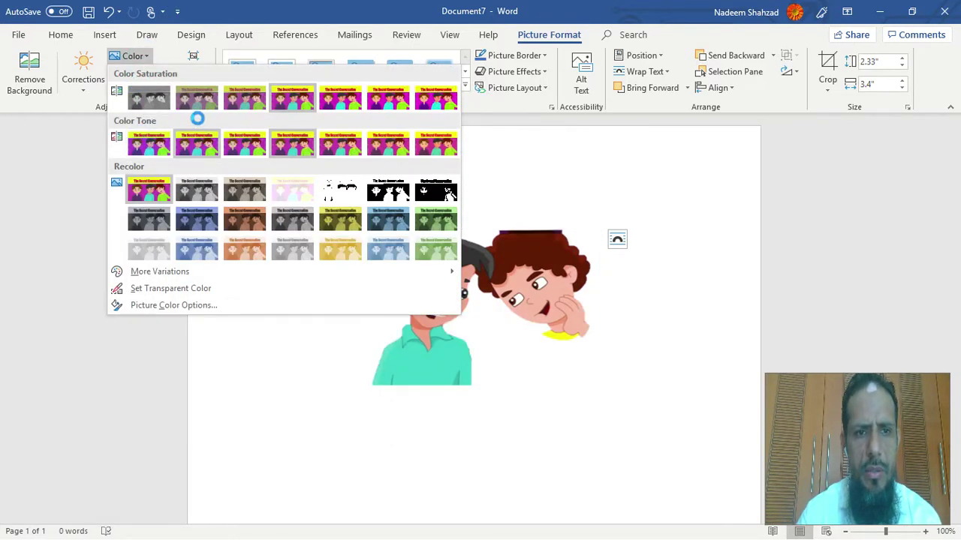
click(156, 99)
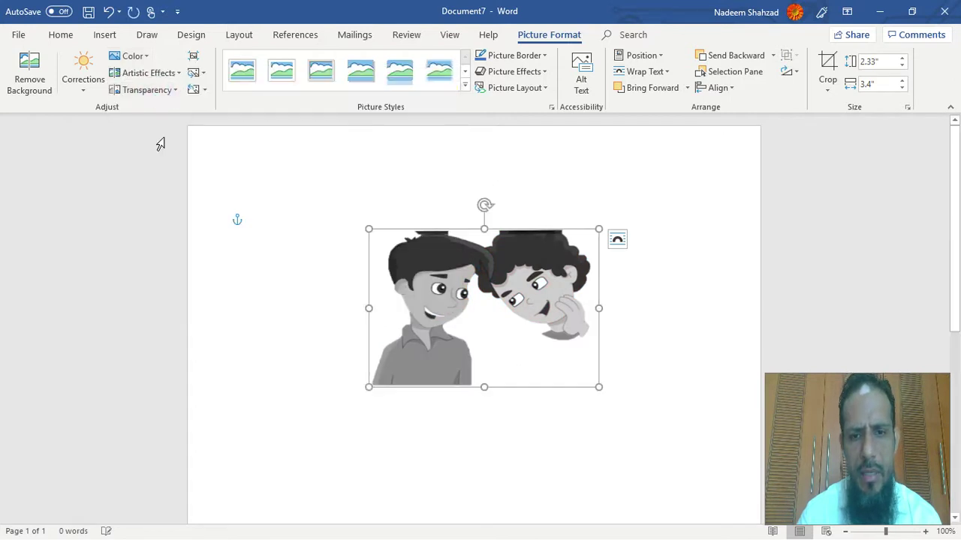
click(462, 460)
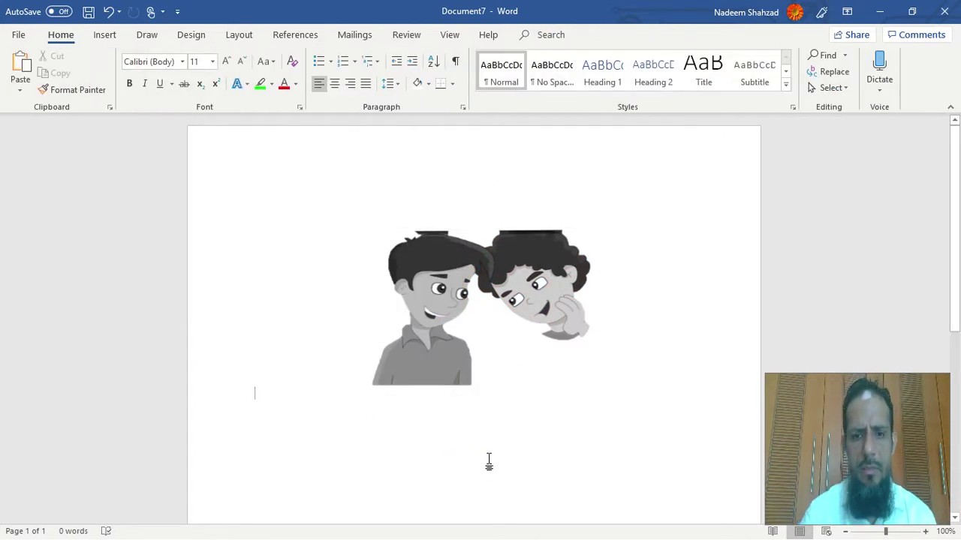
click(463, 373)
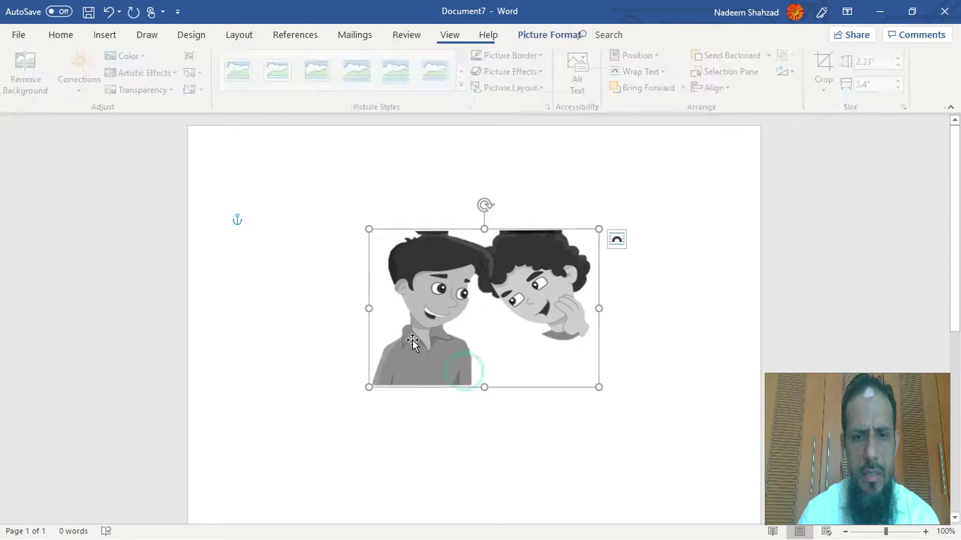
Try a gold recolour, then undo both colour changes to restore the original colours.
click(134, 57)
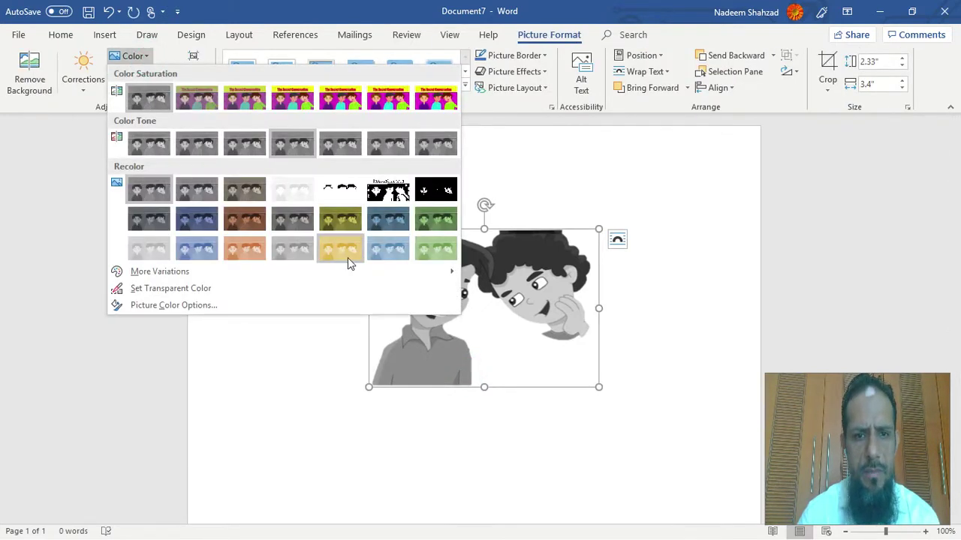
click(348, 258)
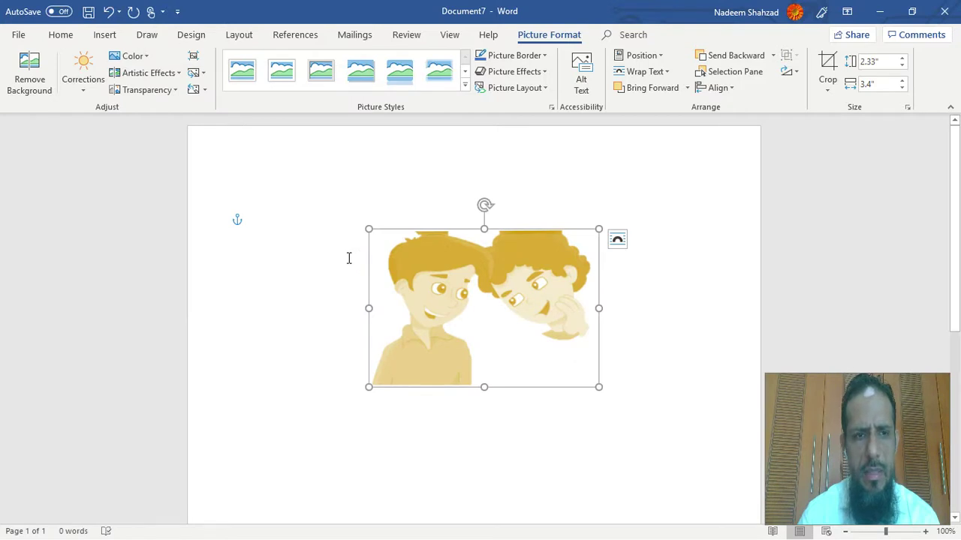
key(ctrl+z)
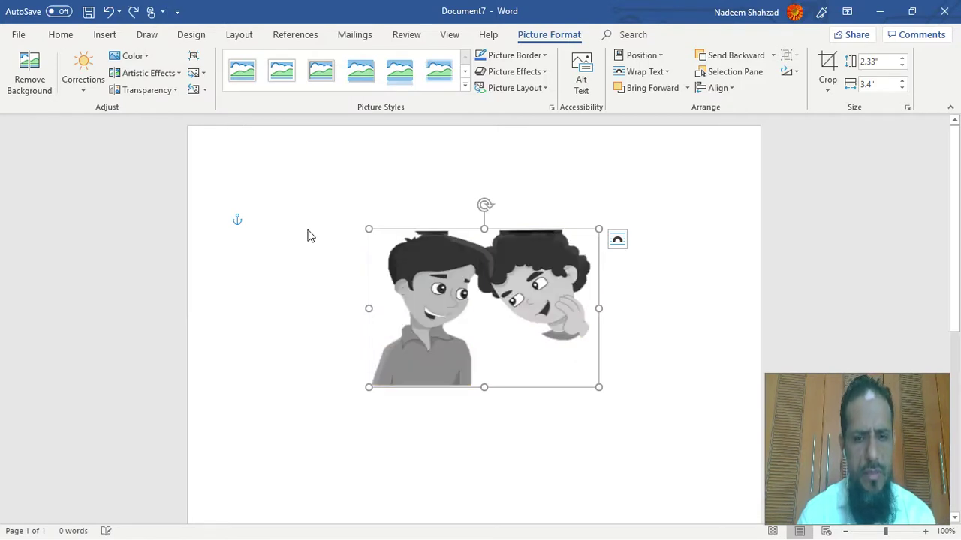
key(ctrl+z)
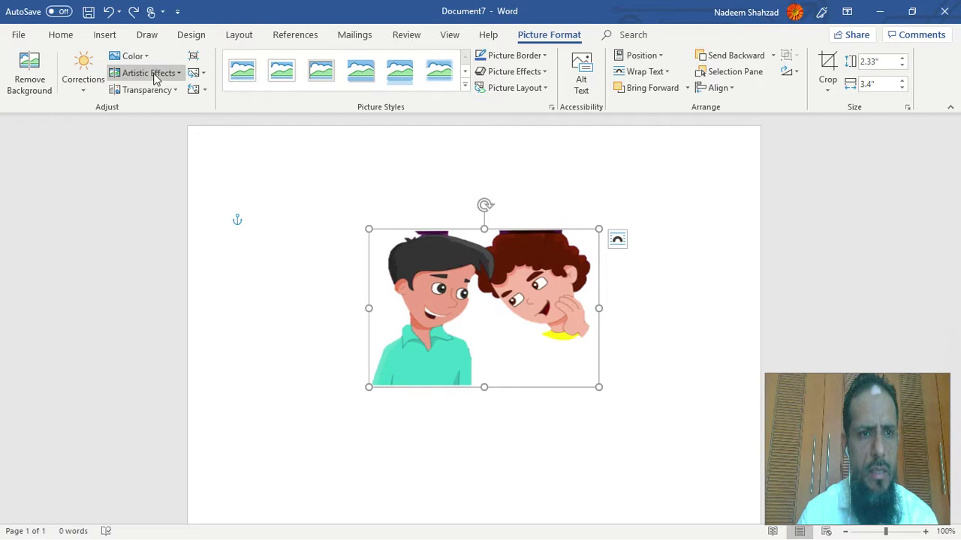
click(176, 72)
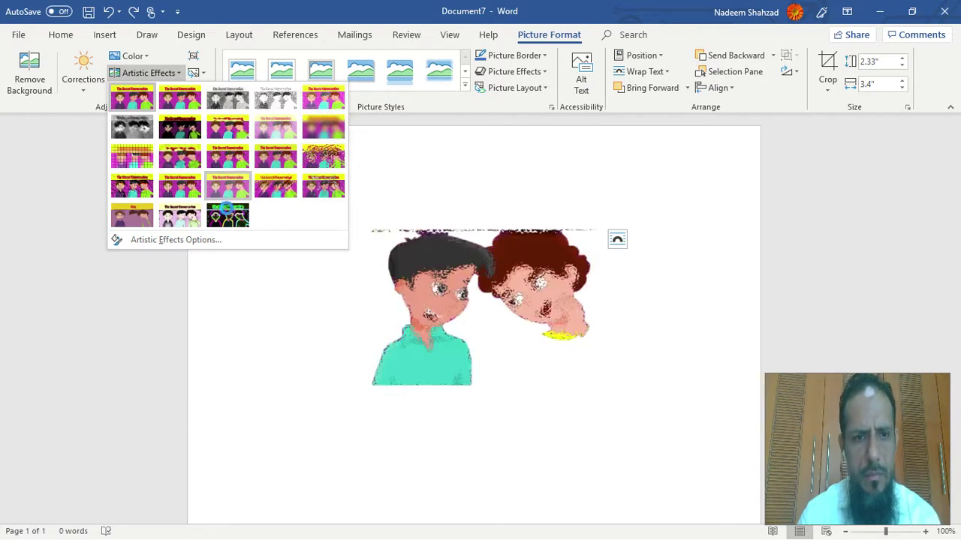
Apply the Pencil Sketch artistic effect and move the picture to the right.
click(328, 108)
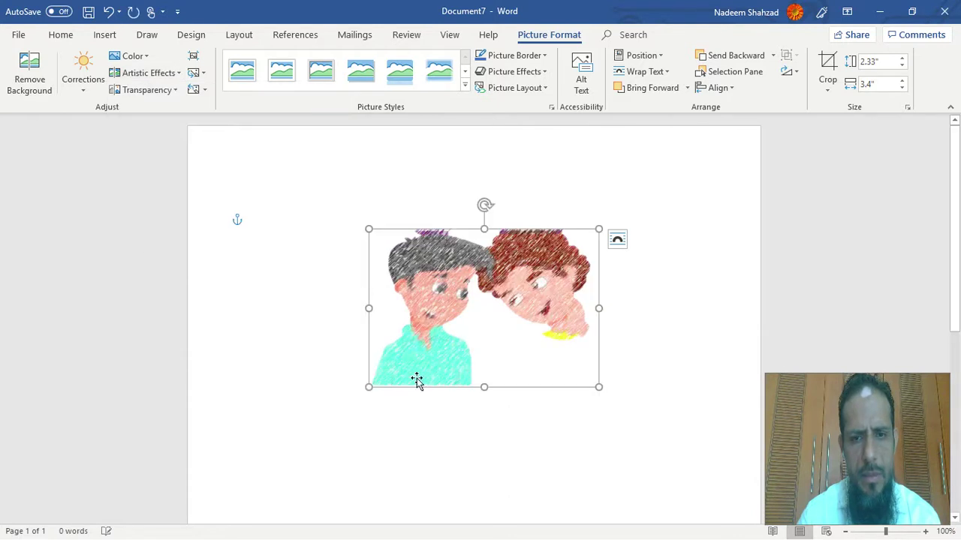
click(480, 422)
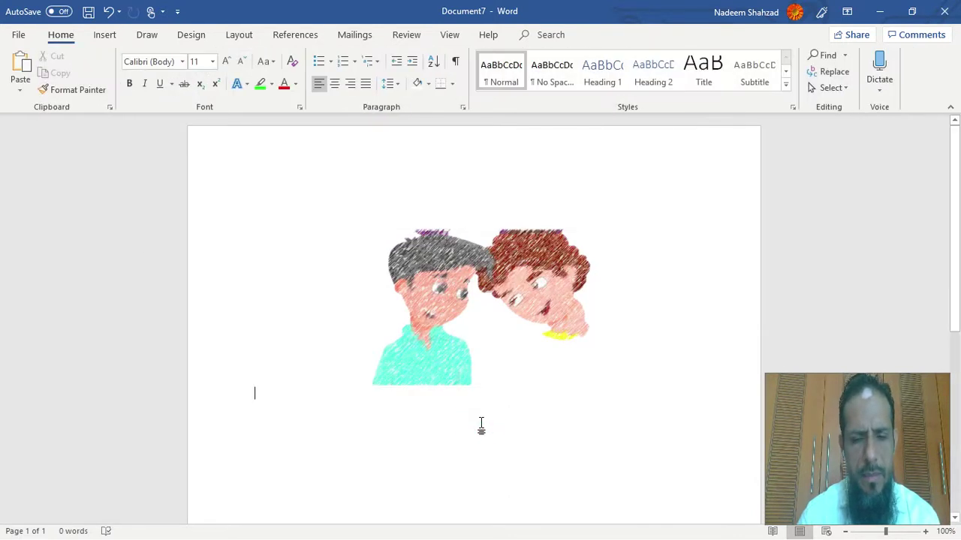
mouse_move(428, 337)
mouse_down()
mouse_move(517, 281)
mouse_move(529, 319)
mouse_up()
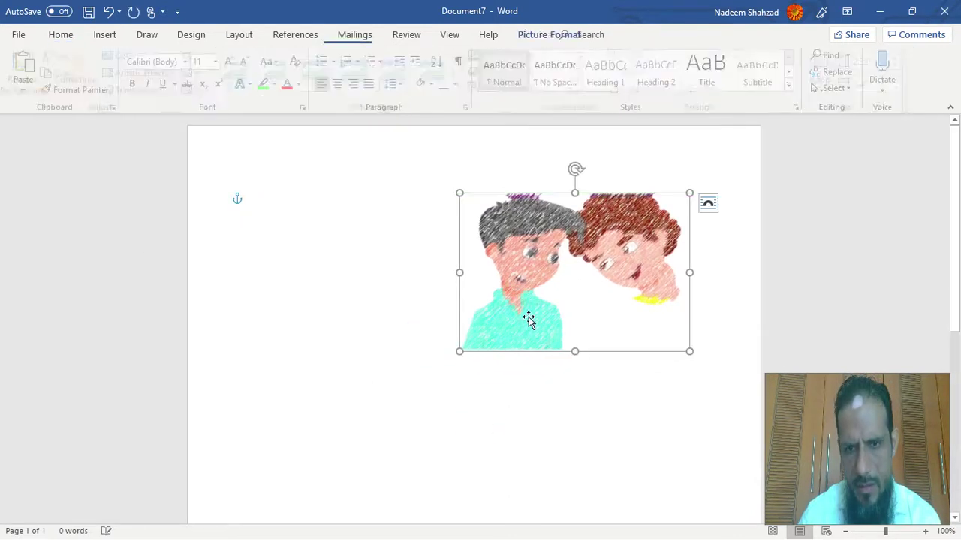
Shrink the picture to 1.77 by 2.58 inches near the top right of the page.
drag(460, 350, 528, 313)
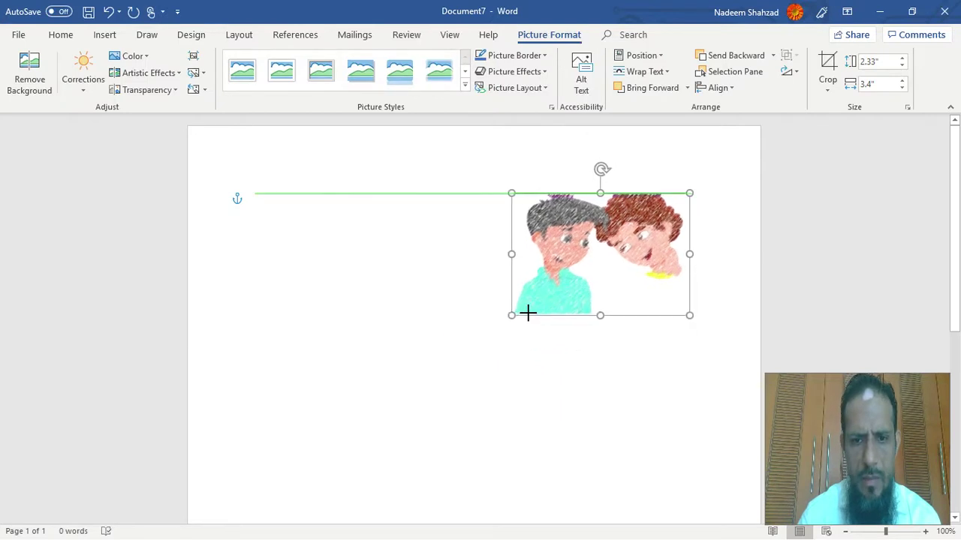
click(417, 349)
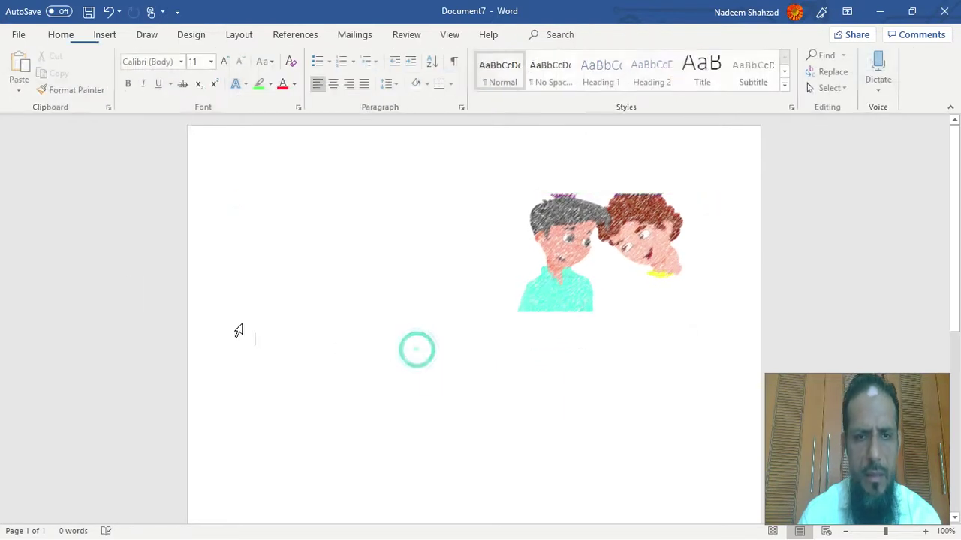
click(588, 241)
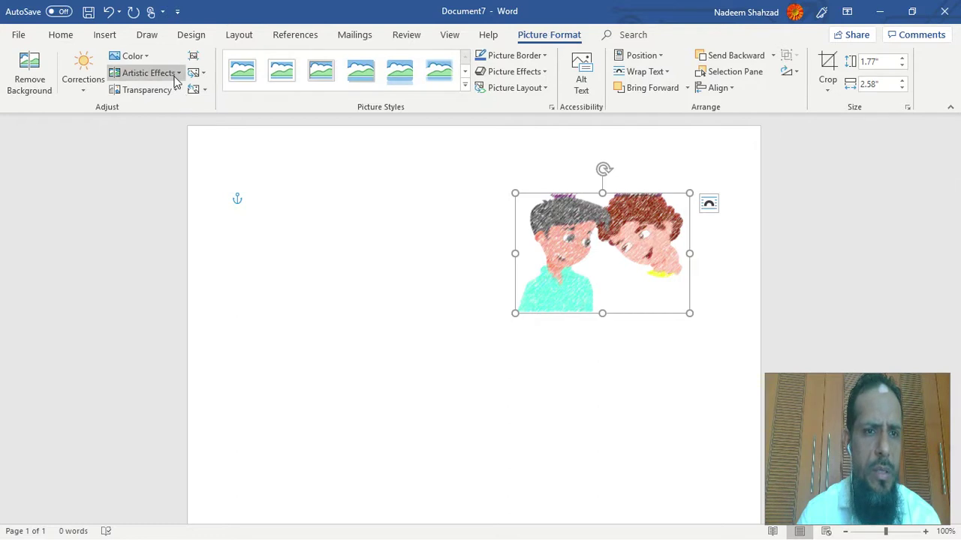
click(174, 75)
click(361, 278)
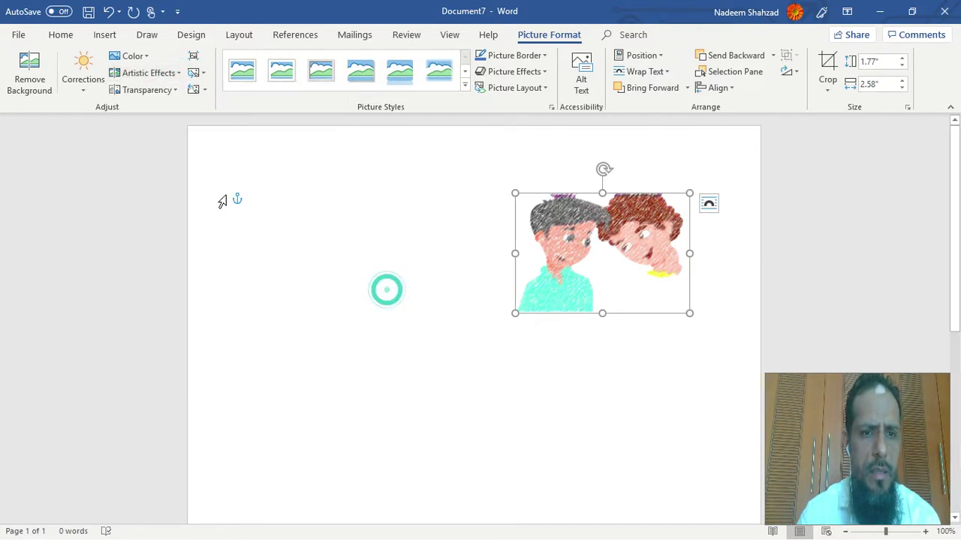
click(175, 90)
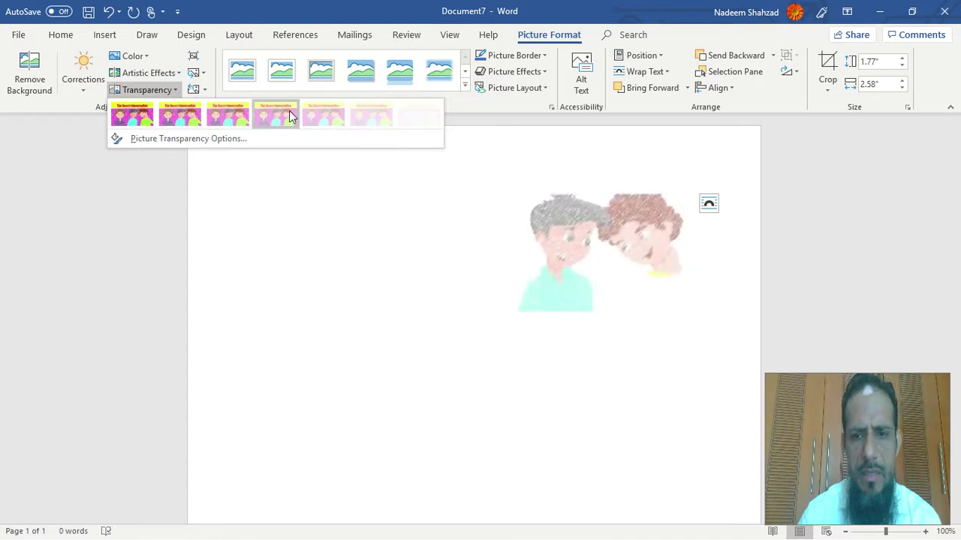
Keep transparency at 0%, move the picture toward the centre, and add a red border.
click(137, 116)
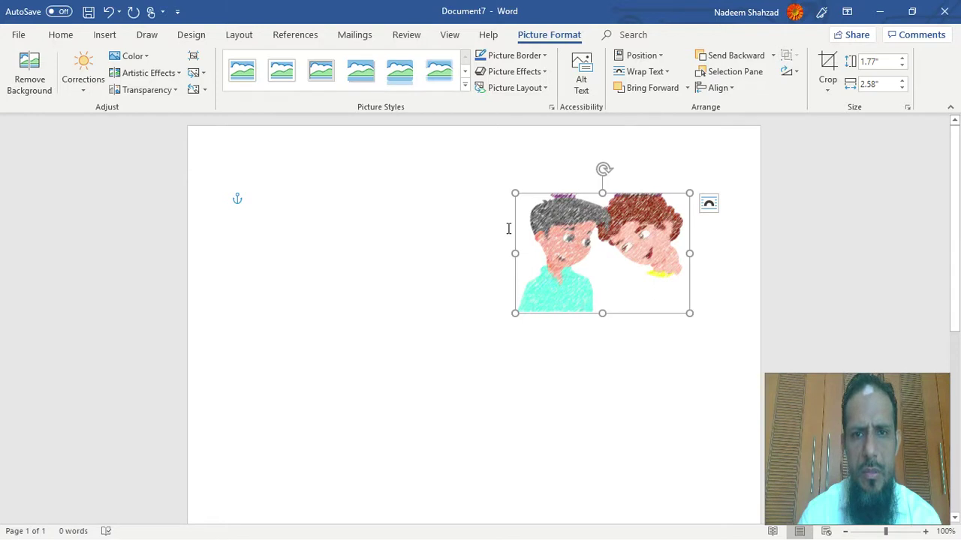
drag(615, 253, 500, 271)
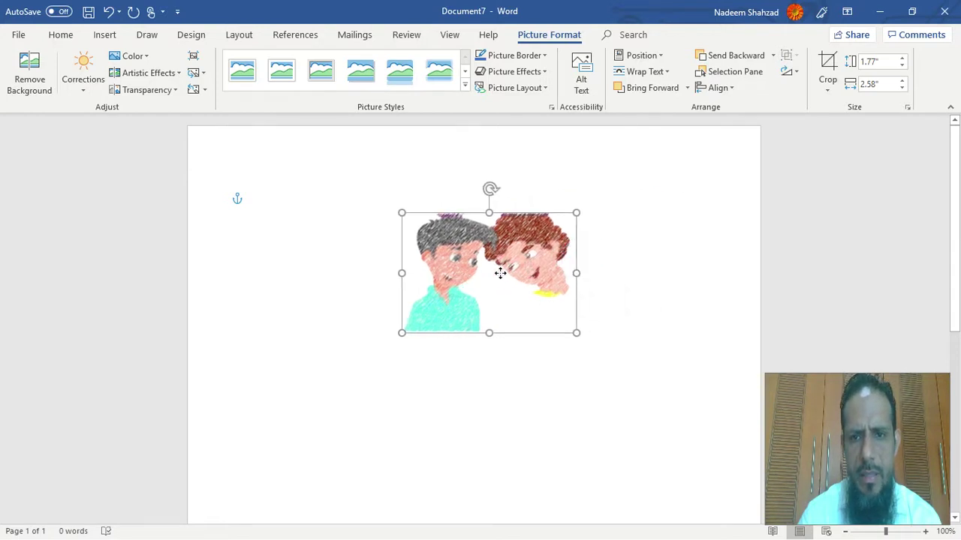
click(544, 56)
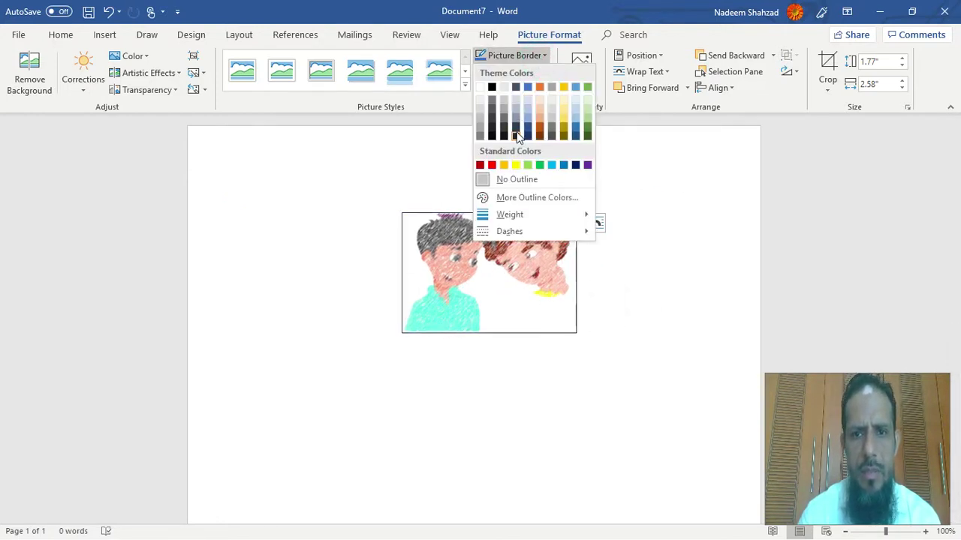
click(490, 165)
click(667, 298)
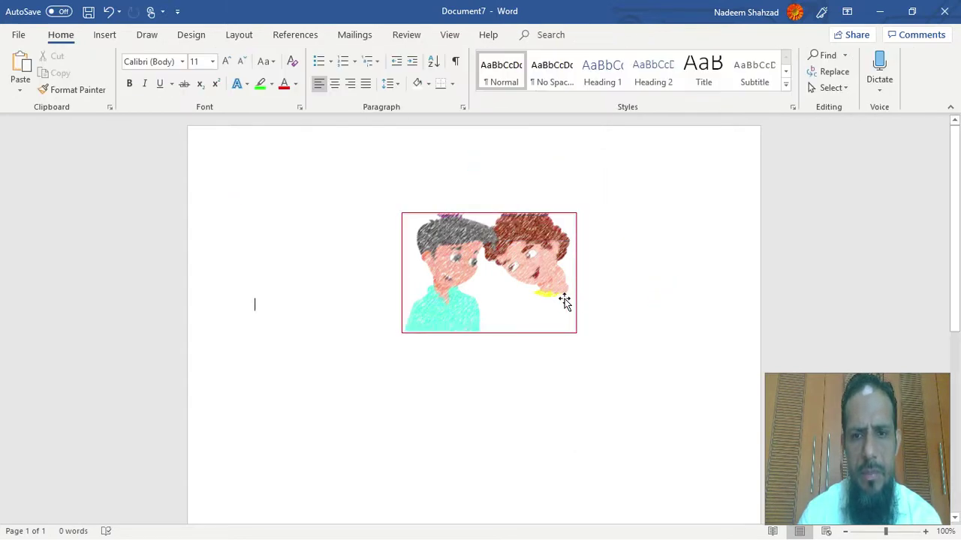
click(546, 298)
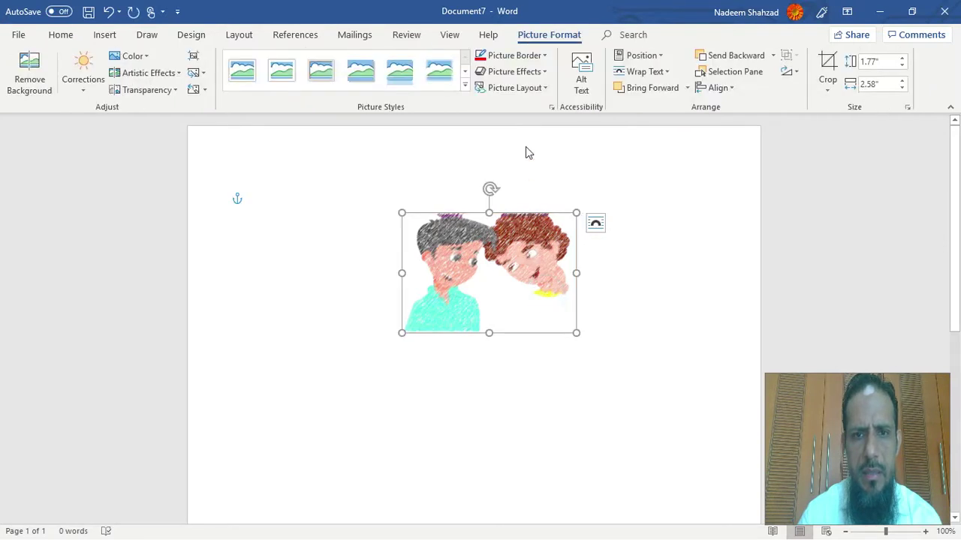
Apply the Inside: Center shadow from Picture Effects to the picture.
click(535, 71)
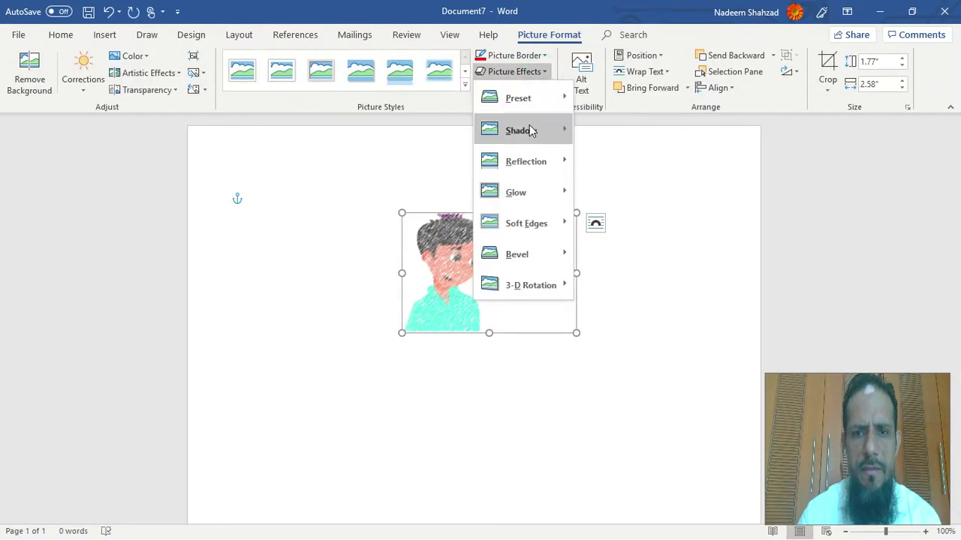
mouse_move(521, 130)
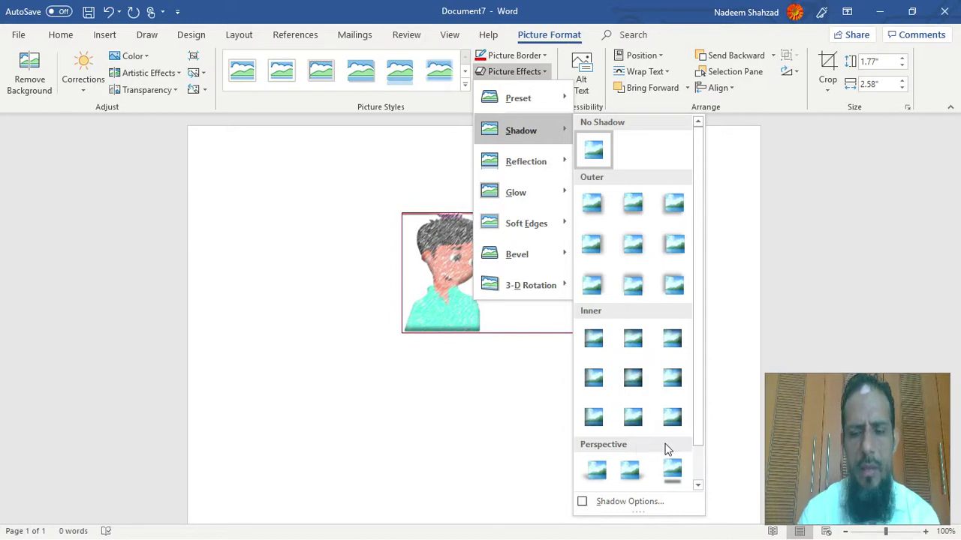
click(628, 386)
click(476, 370)
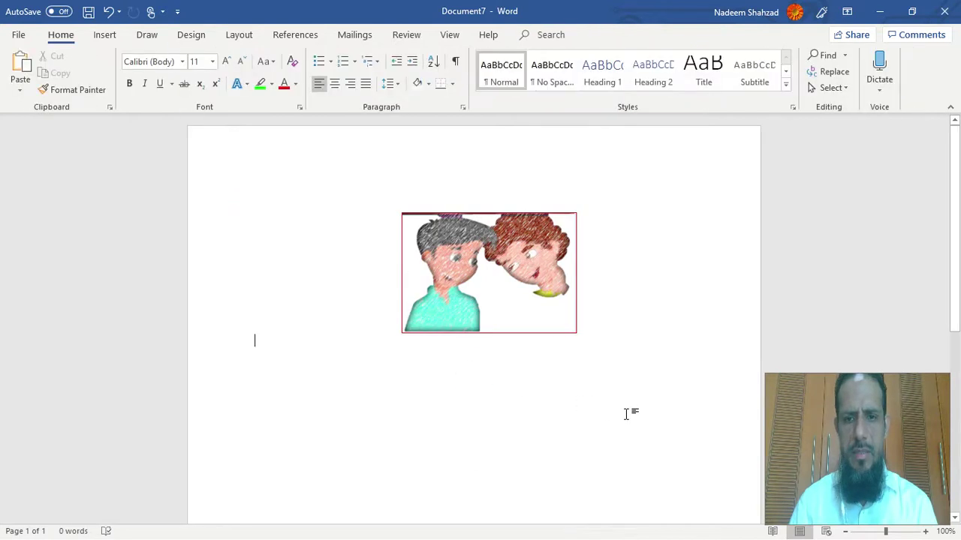
Drag the picture slightly right and down on the page.
click(538, 323)
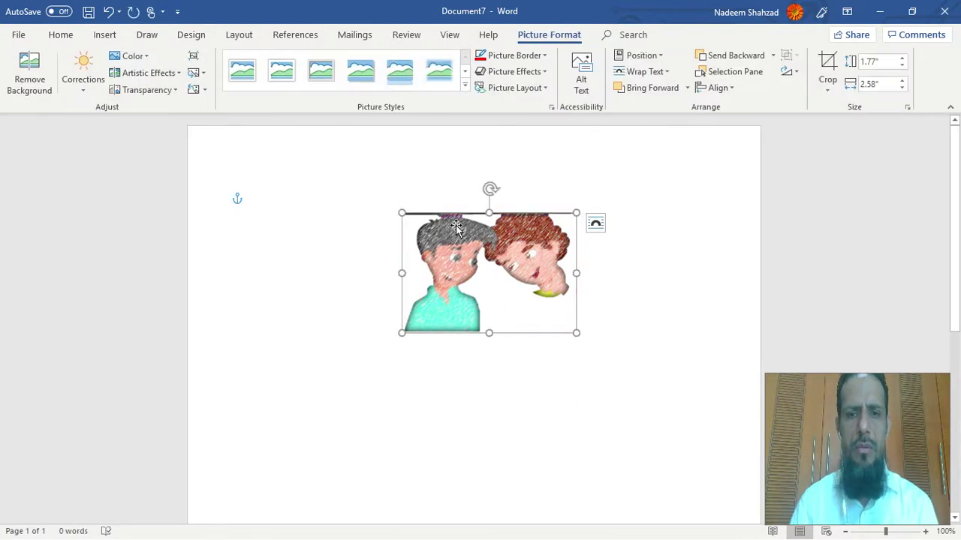
drag(507, 276, 555, 294)
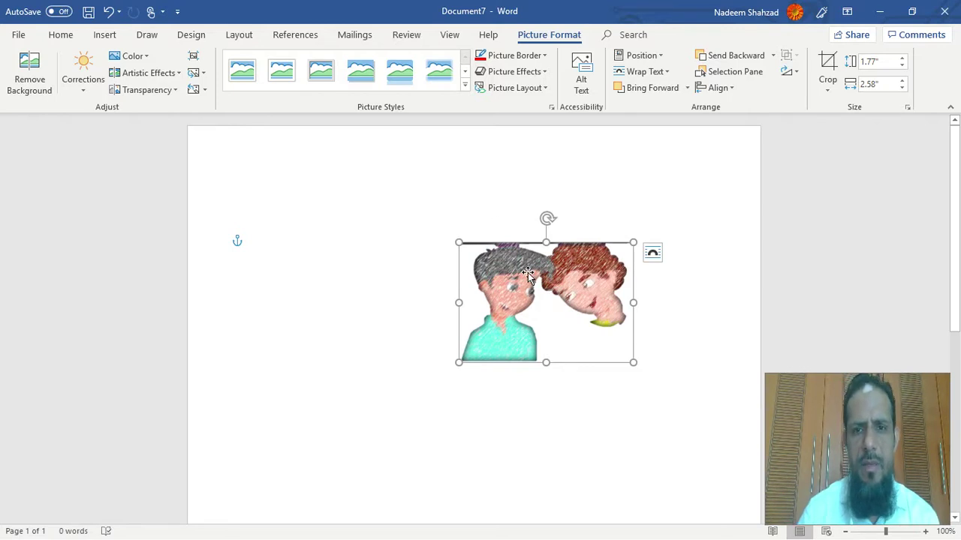
click(535, 89)
click(534, 88)
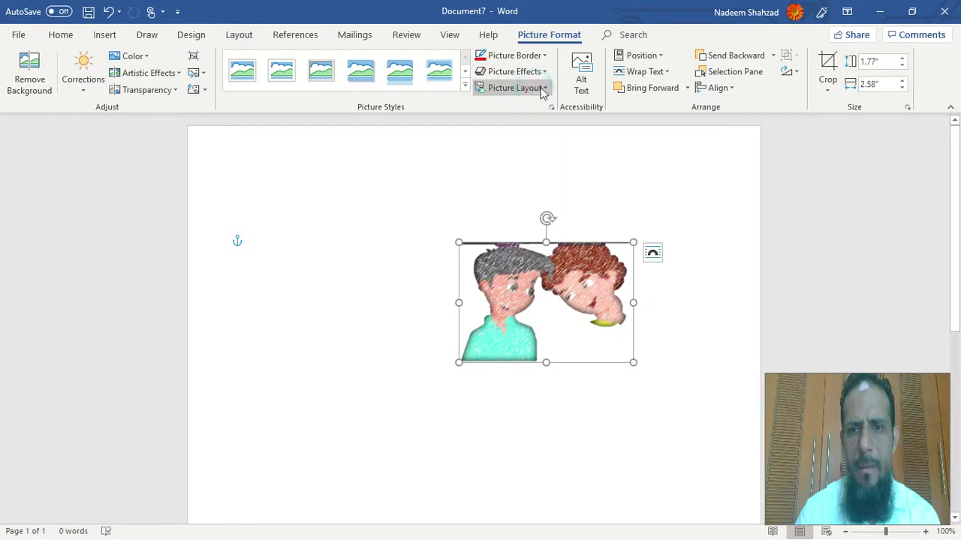
Position the picture at Bottom Right with square text wrapping.
click(657, 57)
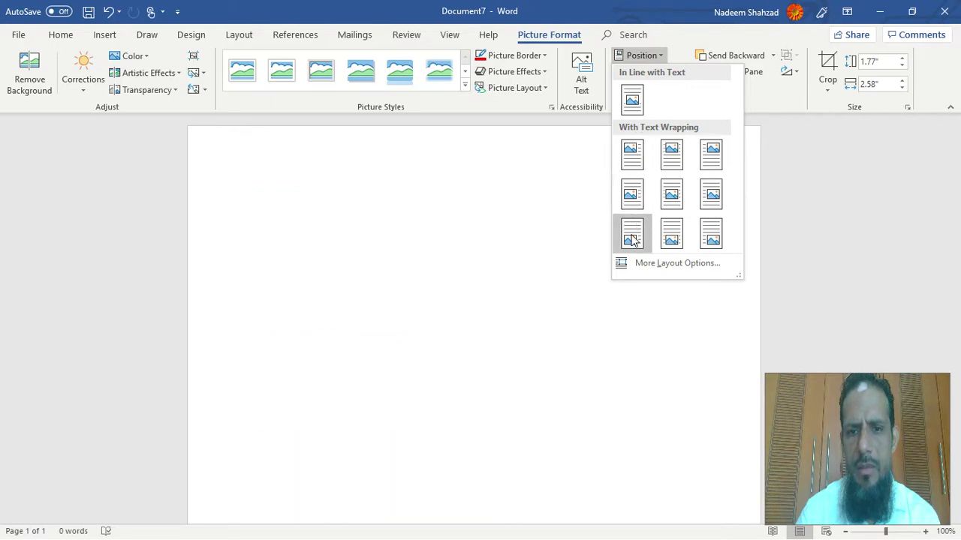
click(710, 234)
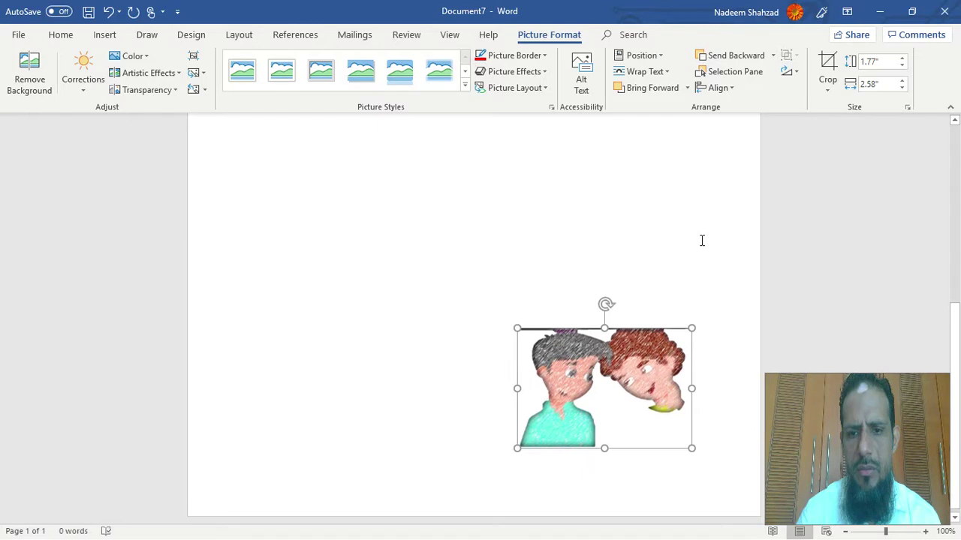
scroll(702, 240, up, 3)
scroll(702, 240, down, 1)
scroll(702, 241, up, 3)
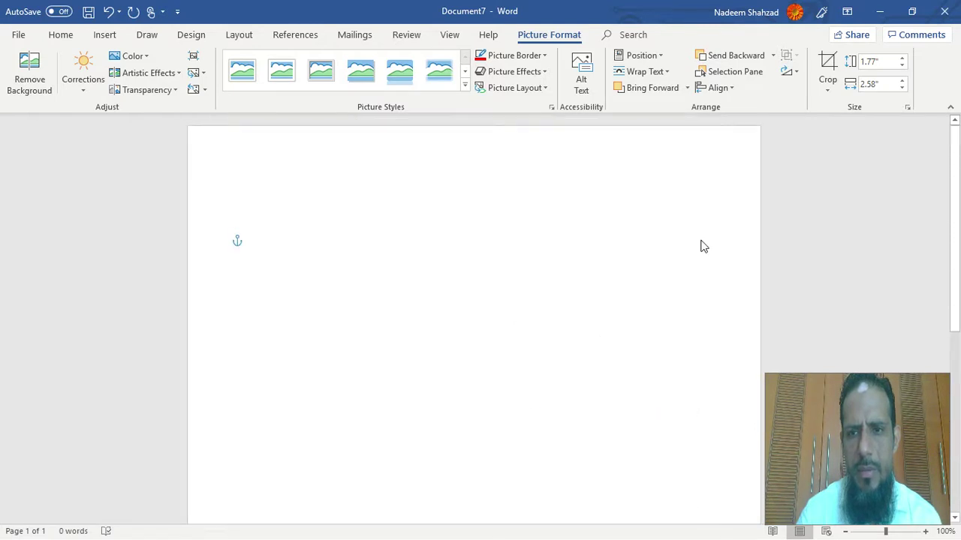
Position the picture at Top Center with square text wrapping.
click(642, 56)
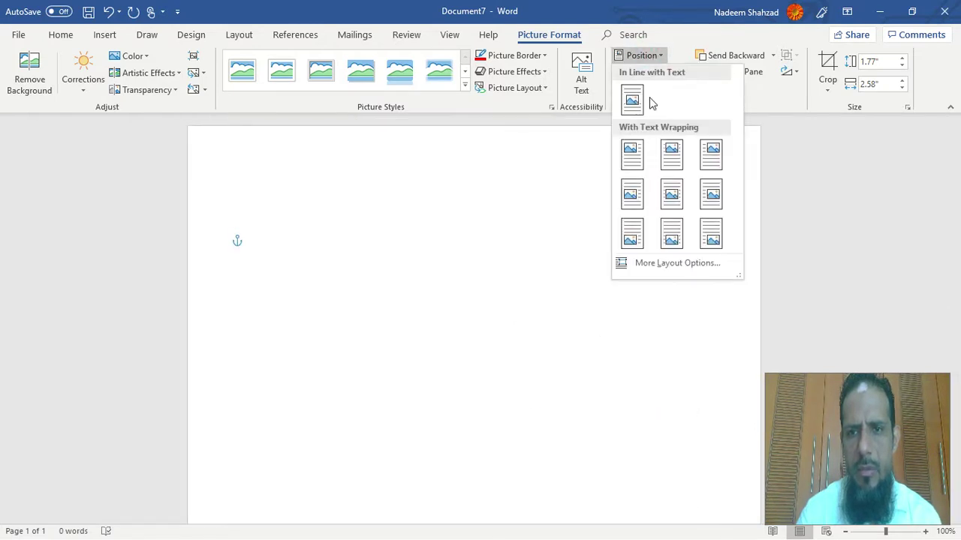
click(671, 159)
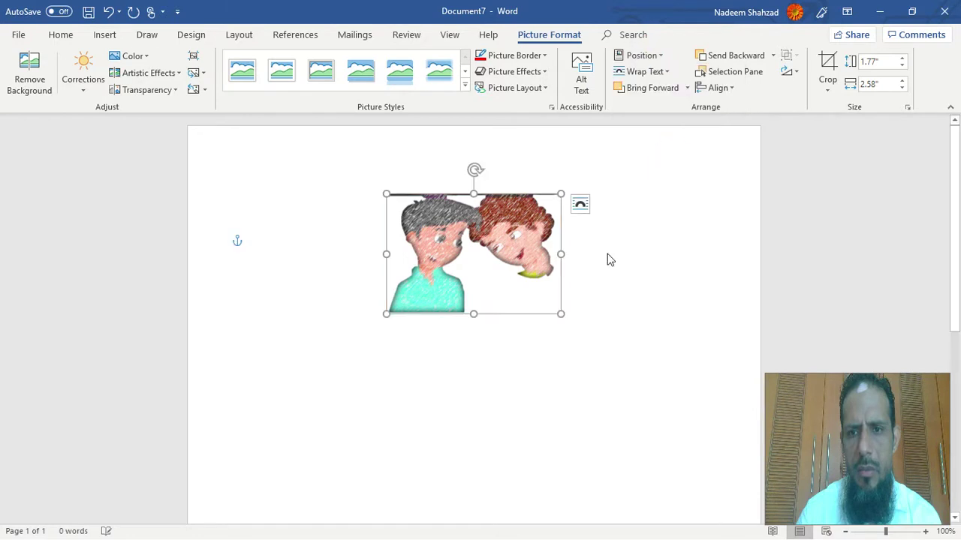
click(707, 268)
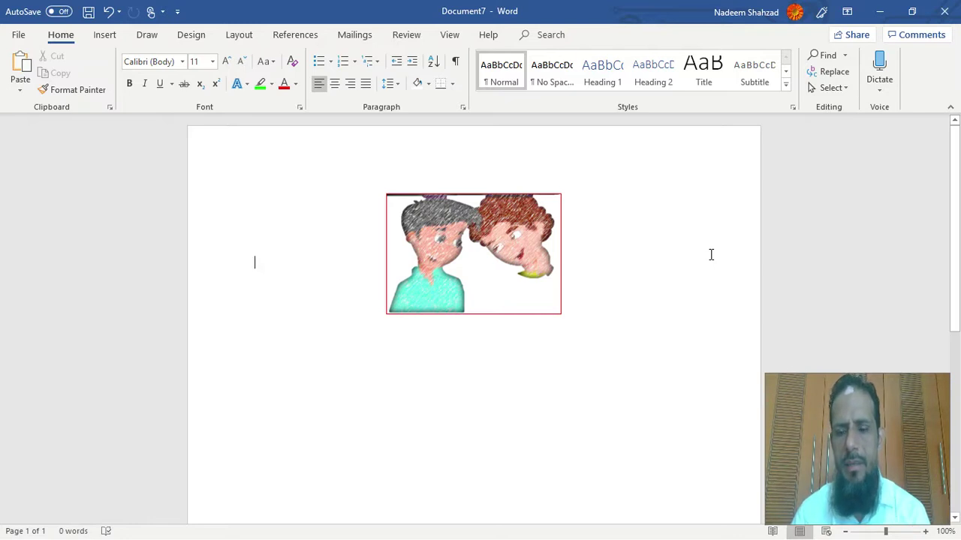
Reselect the picture and review the Wrap Text choices without changing them.
click(506, 276)
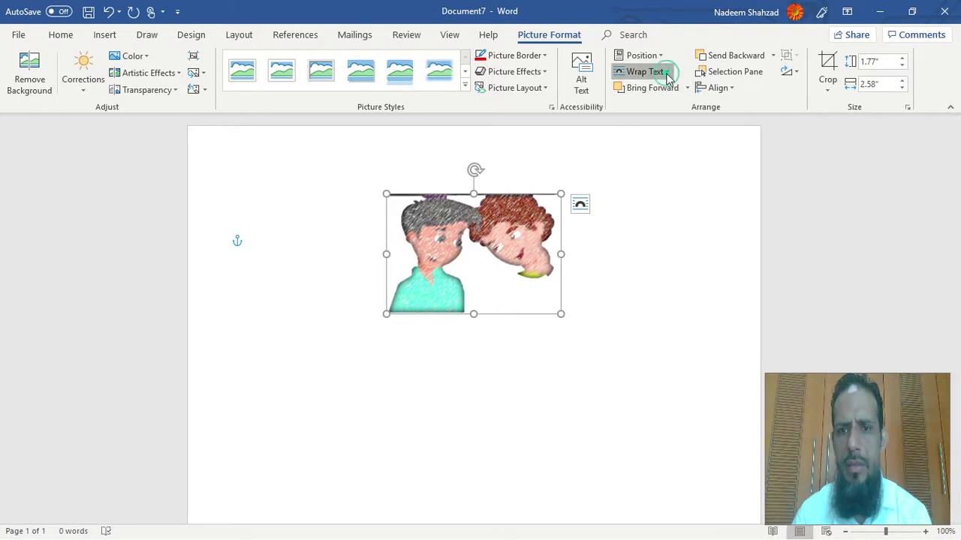
click(664, 72)
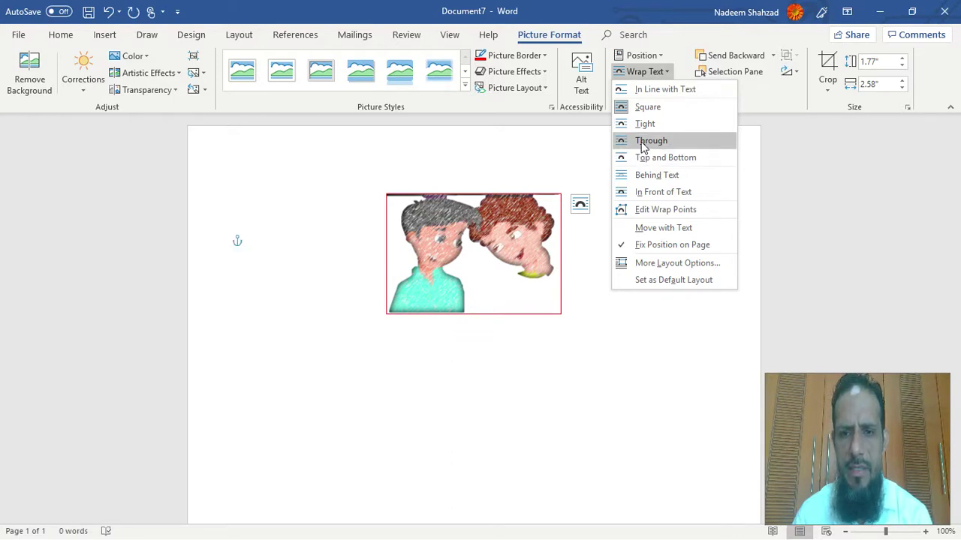
click(474, 265)
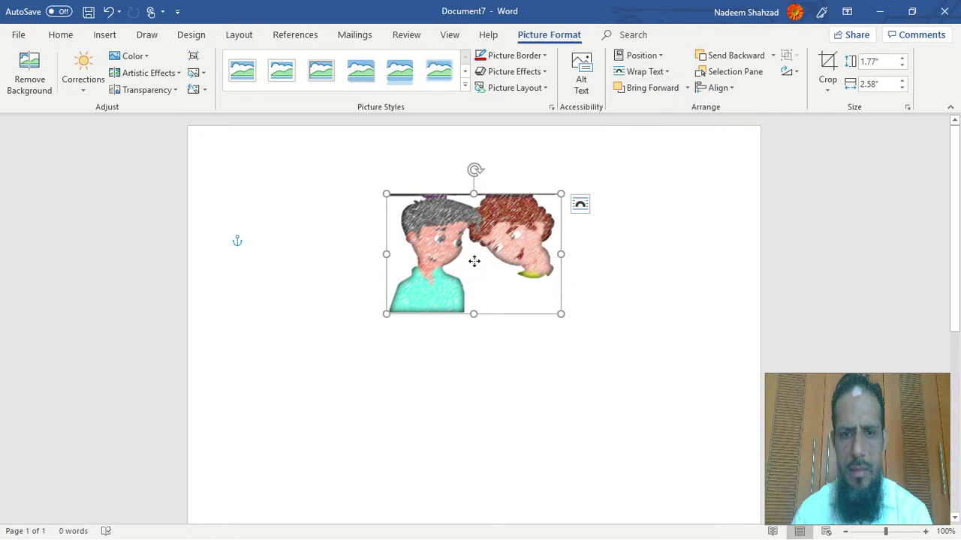
Copy the two-boys cartoon picture to the clipboard, deselect it, and minimise Document7.
right_click(475, 261)
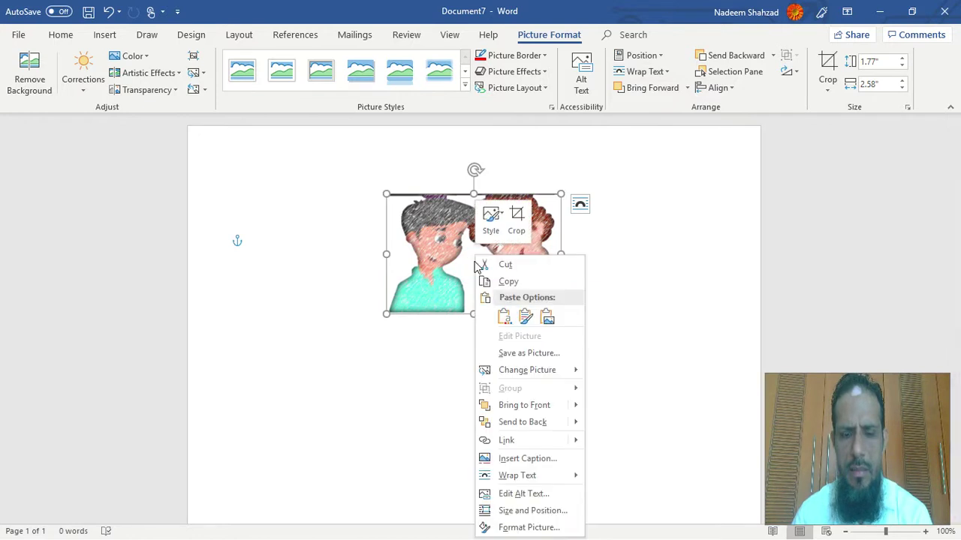
click(507, 284)
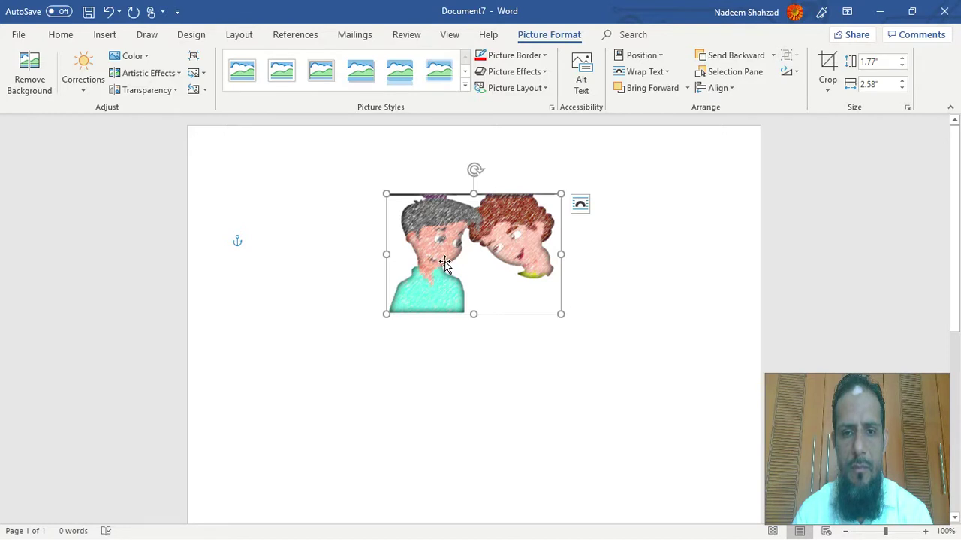
right_click(445, 263)
click(475, 298)
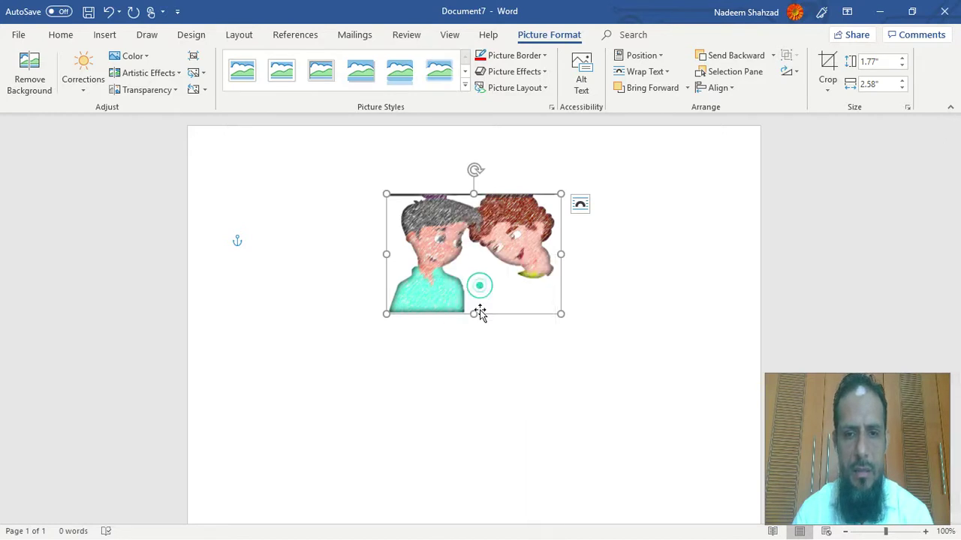
click(605, 392)
click(879, 12)
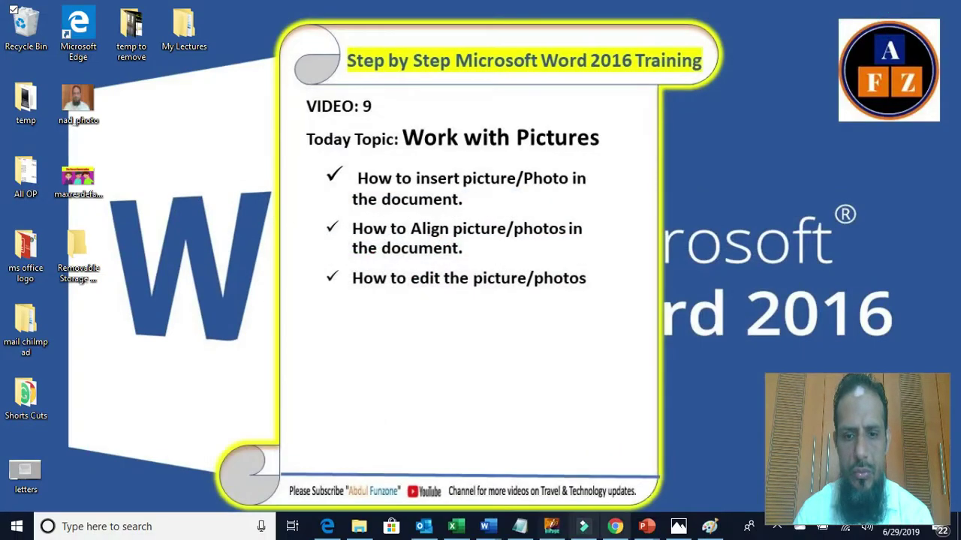
mouse_move(486, 527)
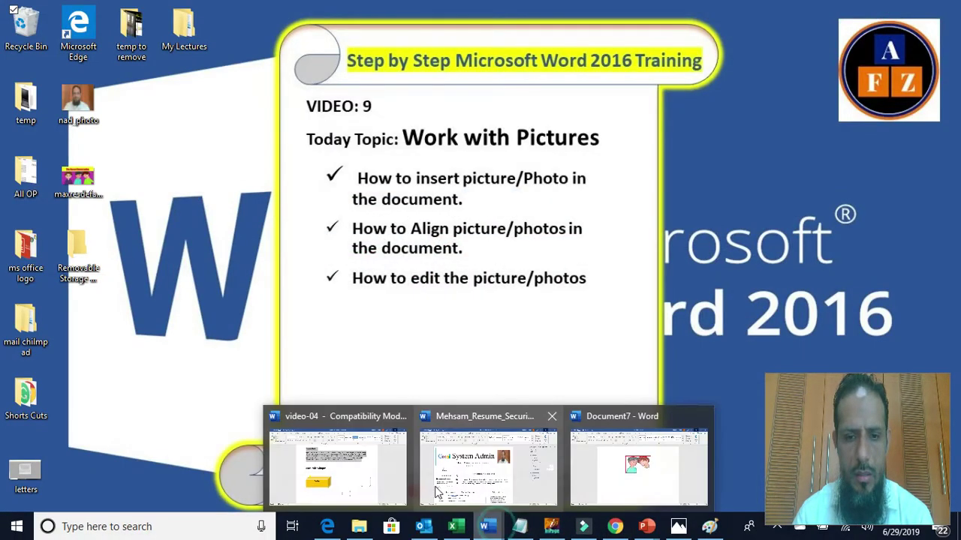
In video-04, add a new line after 'Microsoft word 2016' and paste the picture with Keep Source Formatting.
click(354, 482)
click(405, 171)
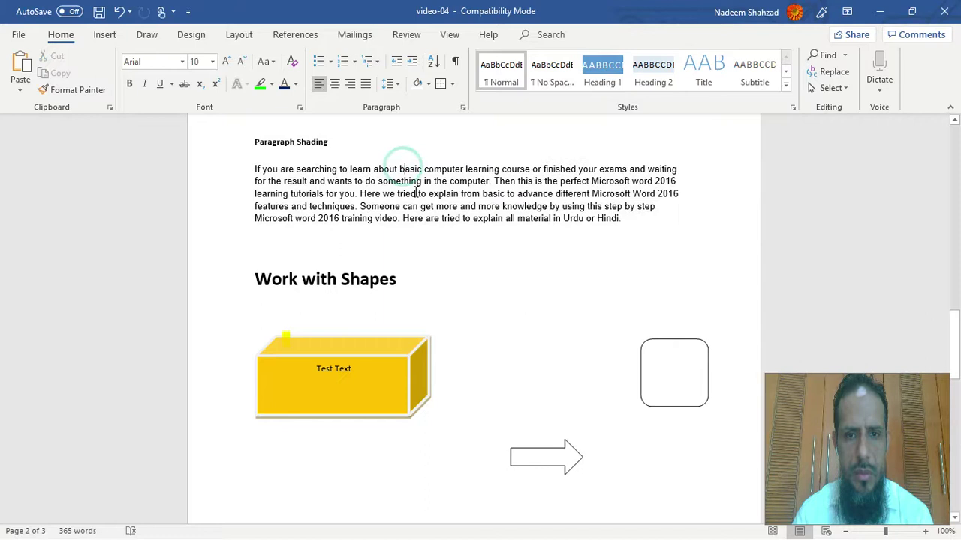
click(412, 180)
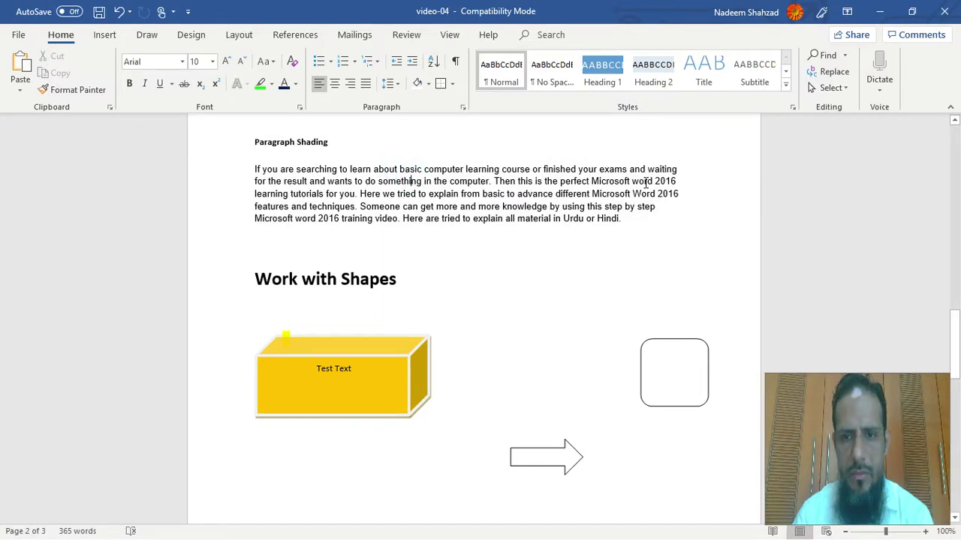
click(680, 180)
click(680, 181)
key(Return)
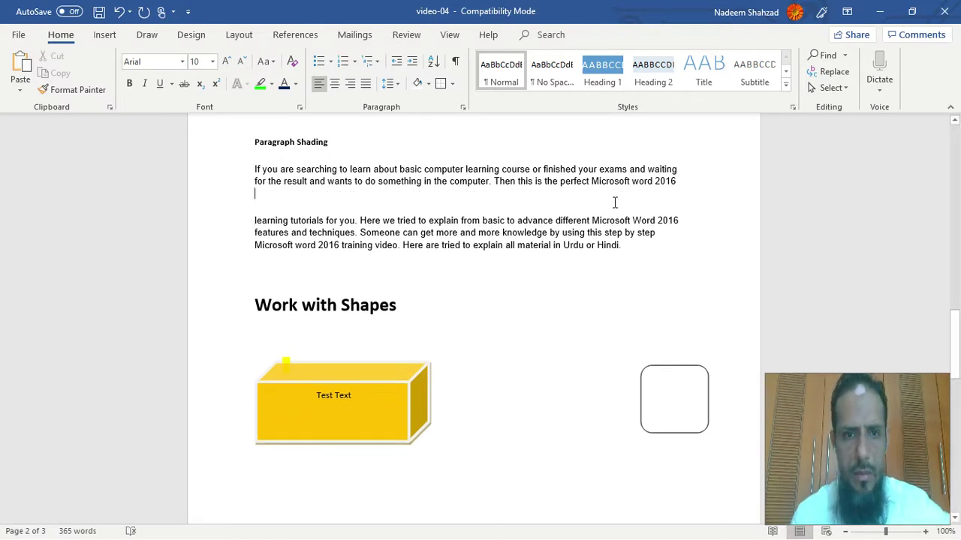
right_click(532, 193)
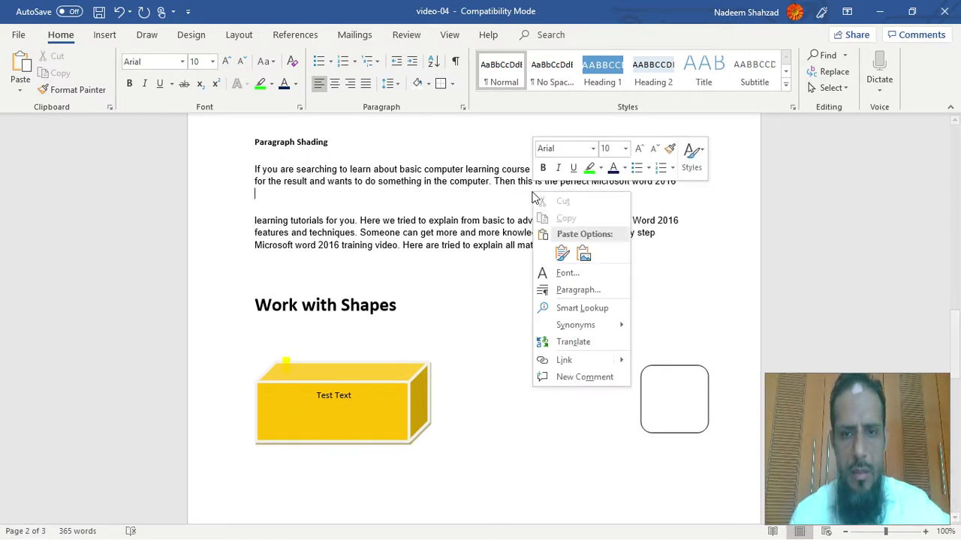
click(562, 256)
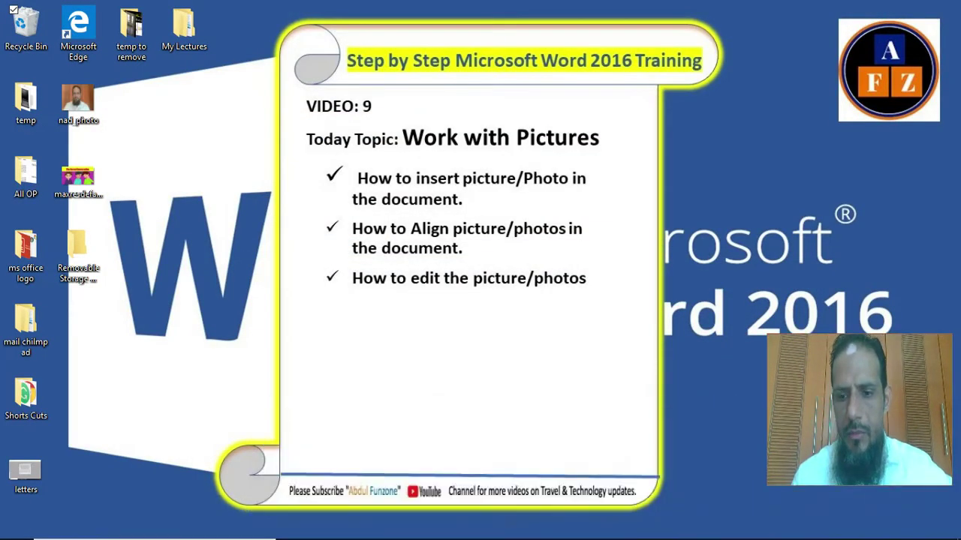
Bring up the screen recorder's controls from the hidden notification area icons.
click(781, 530)
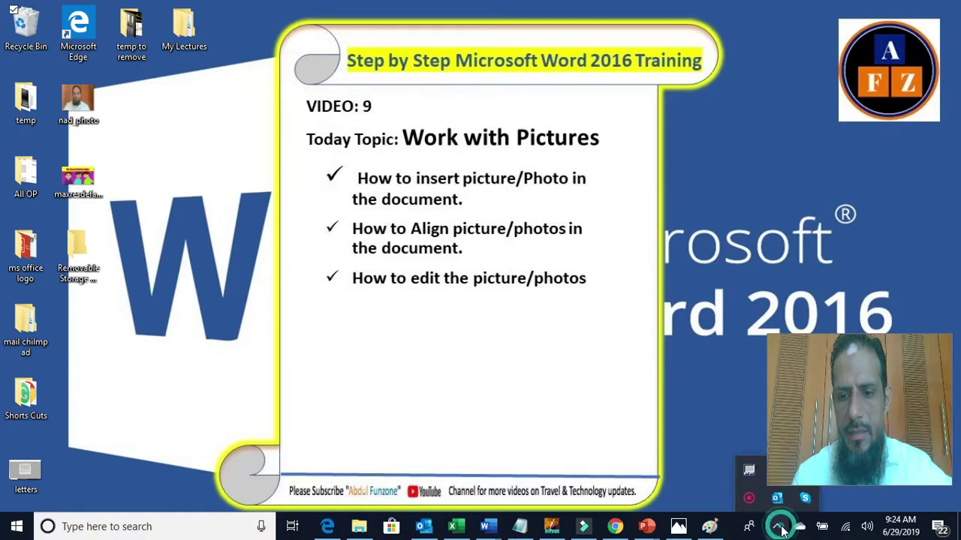
right_click(740, 493)
click(781, 503)
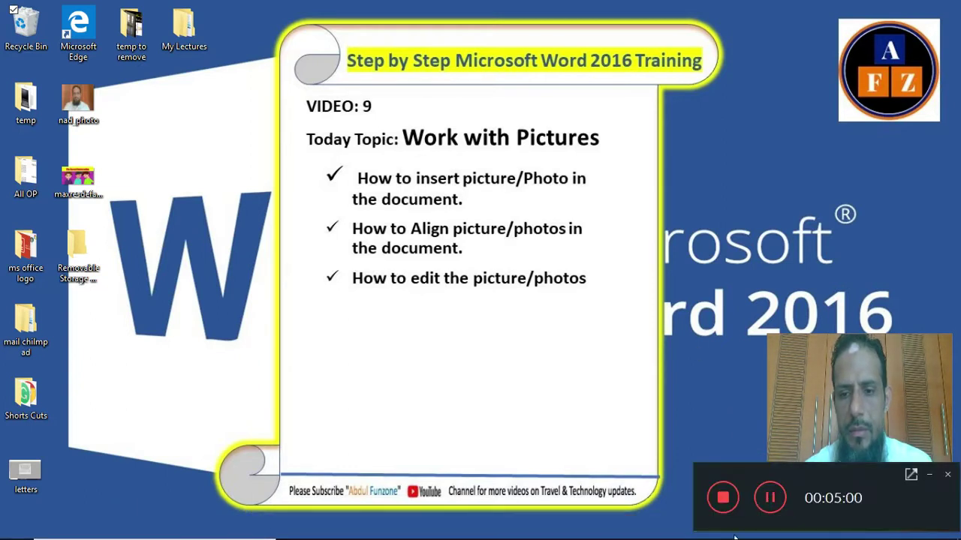